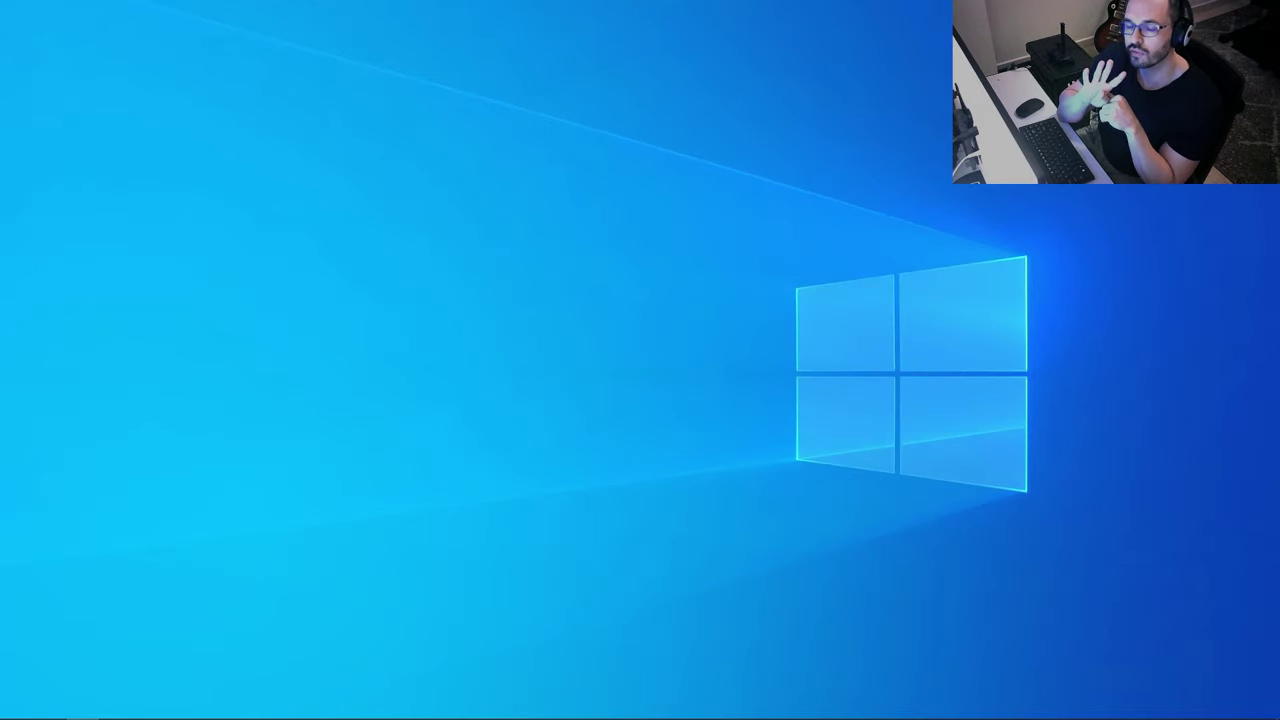
- Bring GPU-Z into view on its sensor readings and examine the GPU Load sensor
{"action": "left_click_drag", "start_coordinate": [1279, 57], "coordinate": [620, 46]}
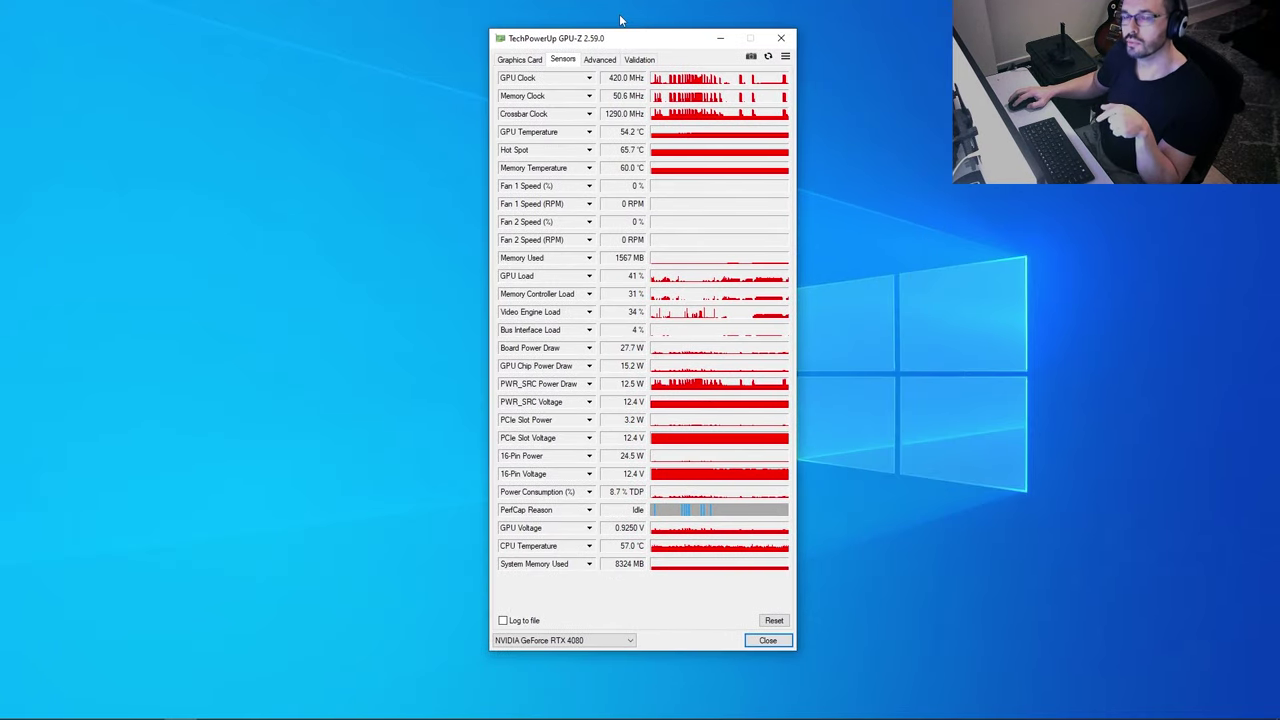
{"action": "left_click", "coordinate": [525, 60]}
{"action": "left_click", "coordinate": [565, 60]}
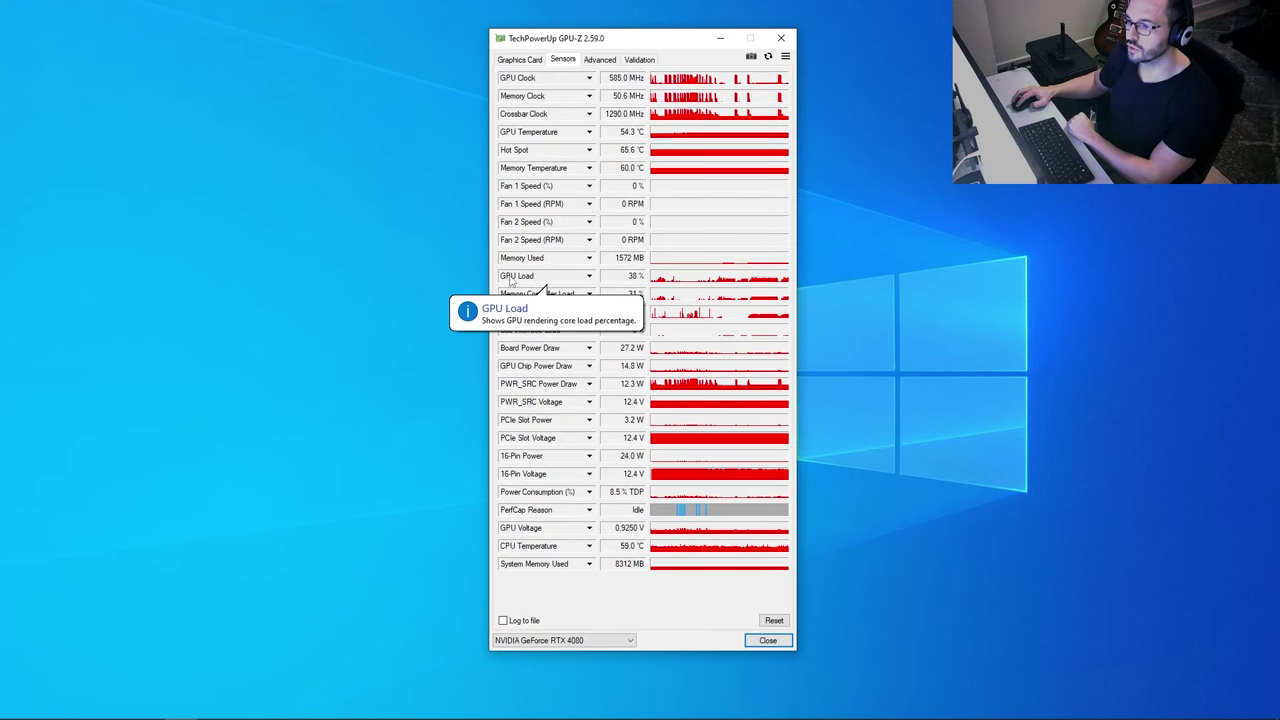
{"action": "mouse_move", "coordinate": [543, 281]}
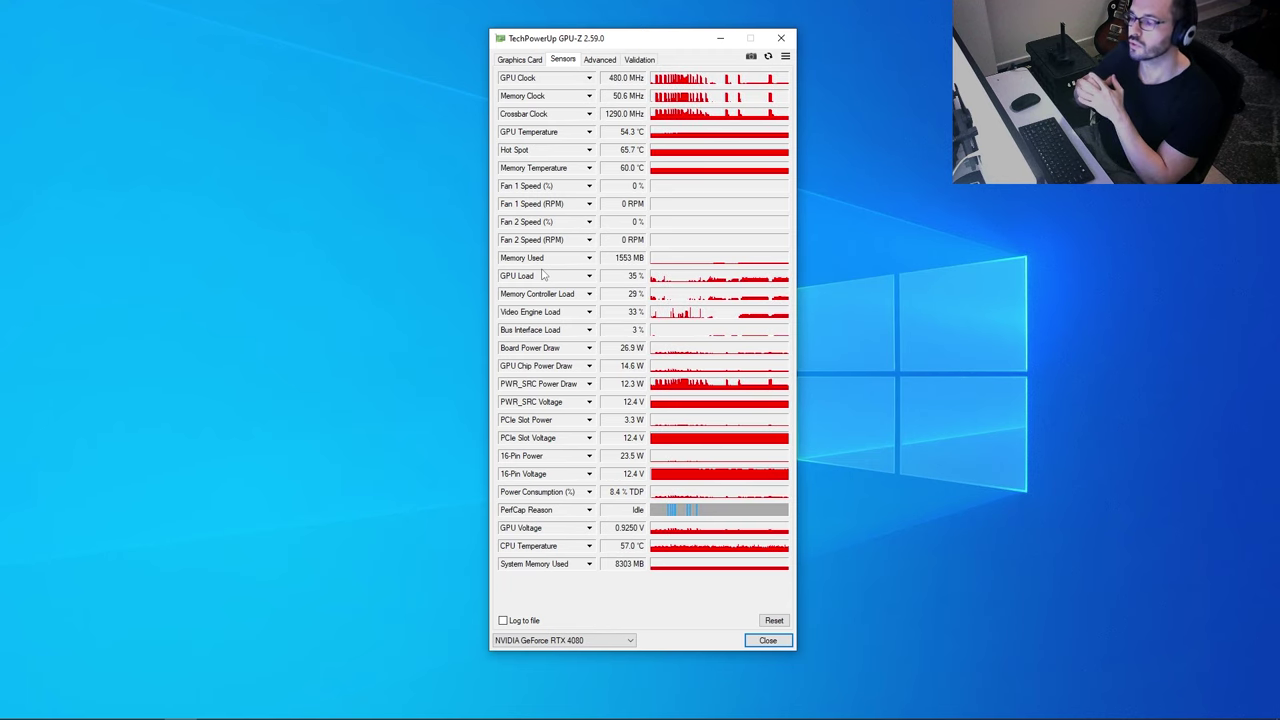
{"action": "left_click_drag", "start_coordinate": [658, 46], "coordinate": [669, 47]}
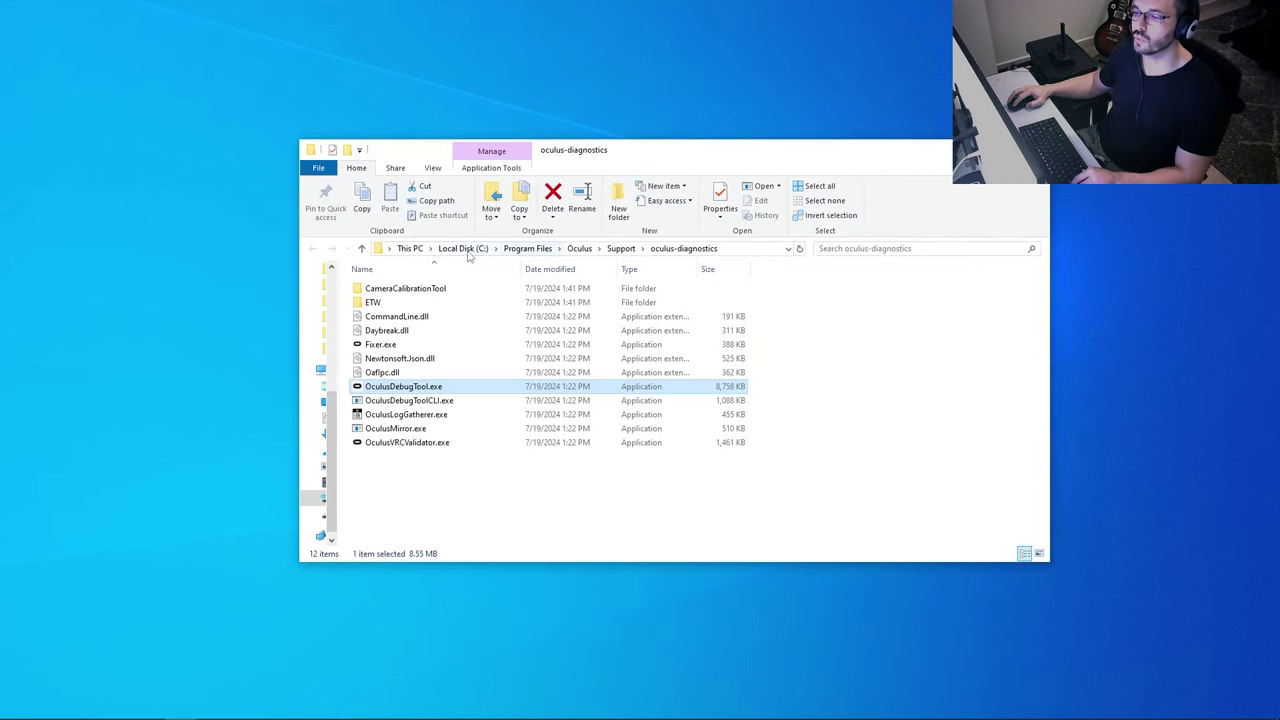
- Reveal the full path of the oculus-diagnostics folder and check the shortcut and pinning options for OculusDebugTool.exe
{"action": "left_click", "coordinate": [736, 244]}
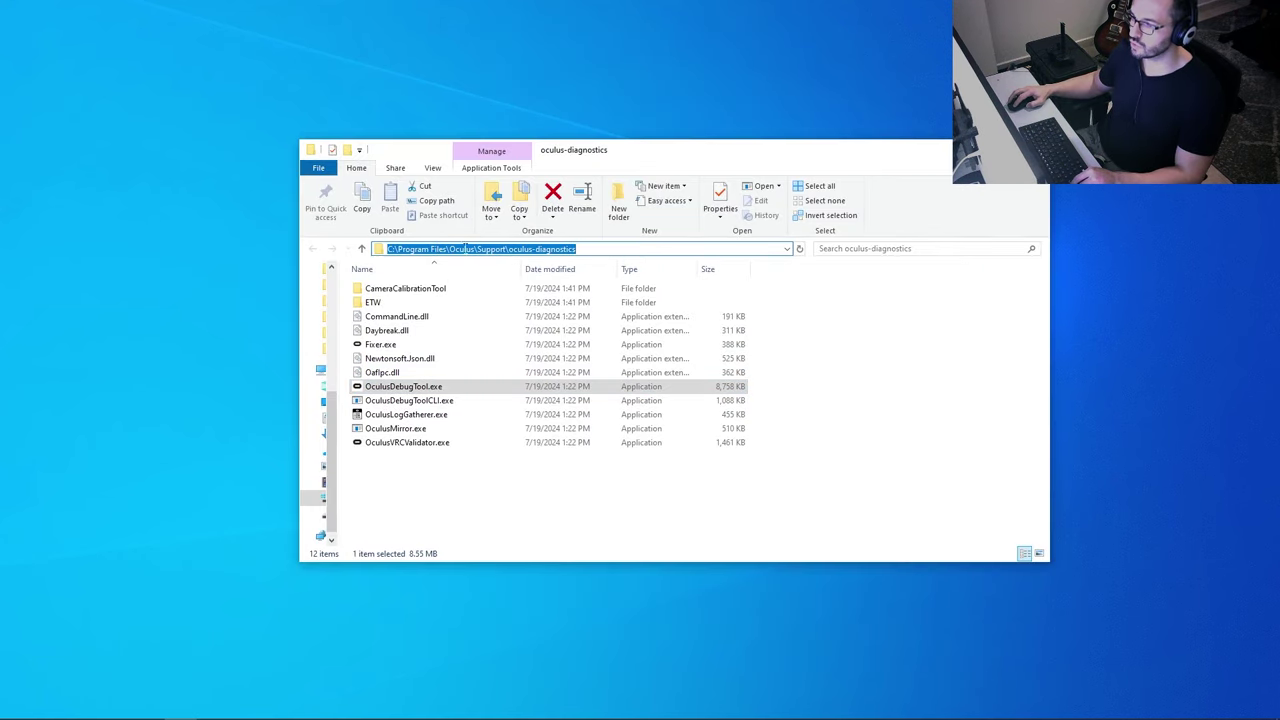
{"action": "left_click", "coordinate": [400, 388]}
{"action": "right_click", "coordinate": [412, 388]}
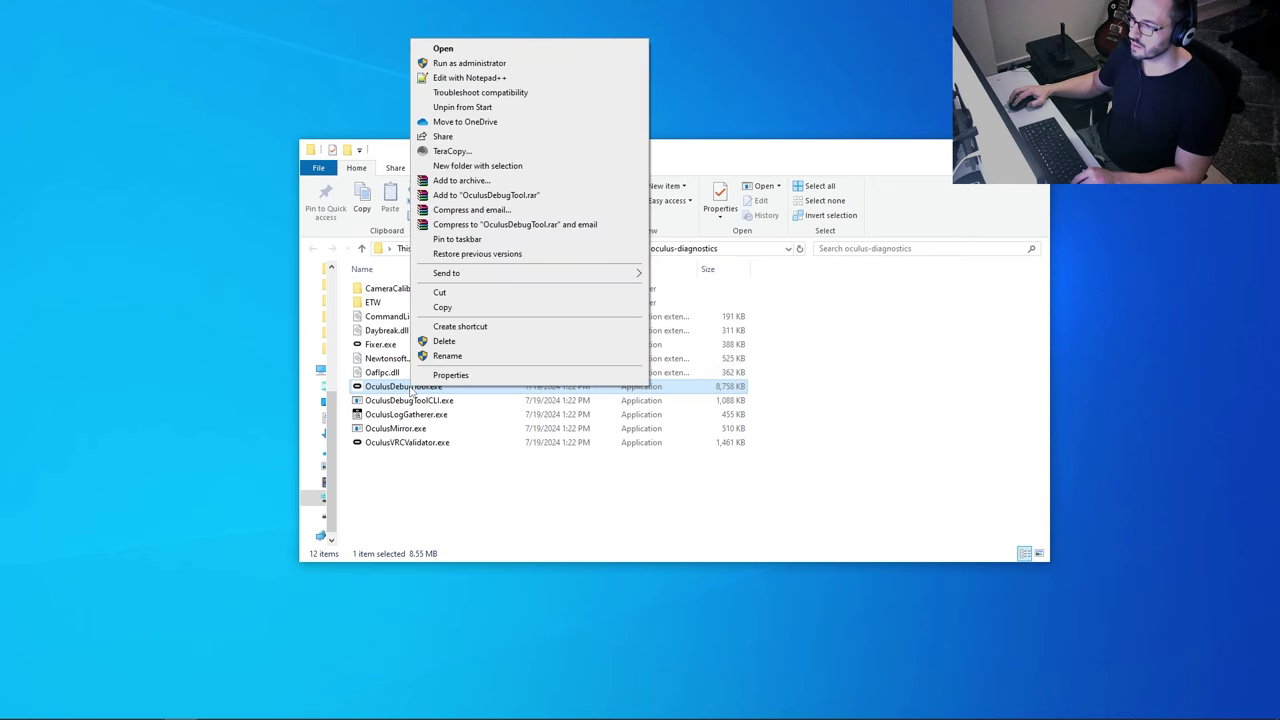
{"action": "mouse_move", "coordinate": [605, 273]}
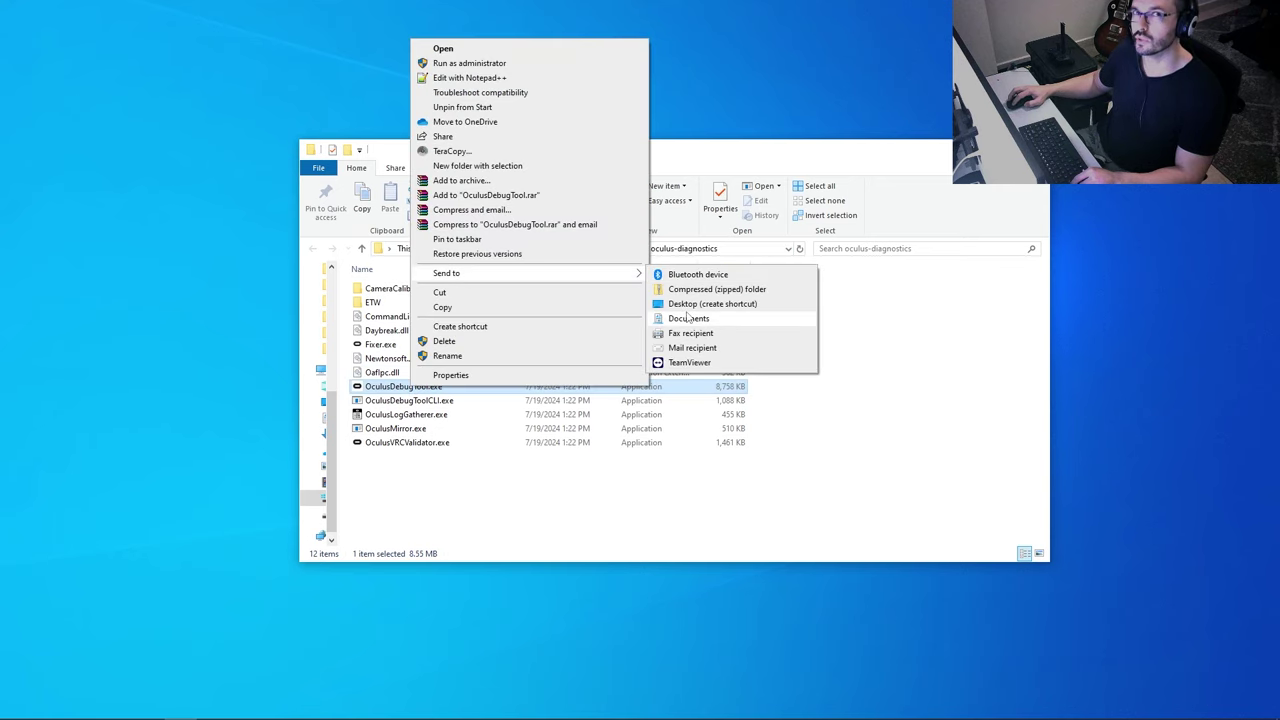
{"action": "left_click", "coordinate": [481, 108]}
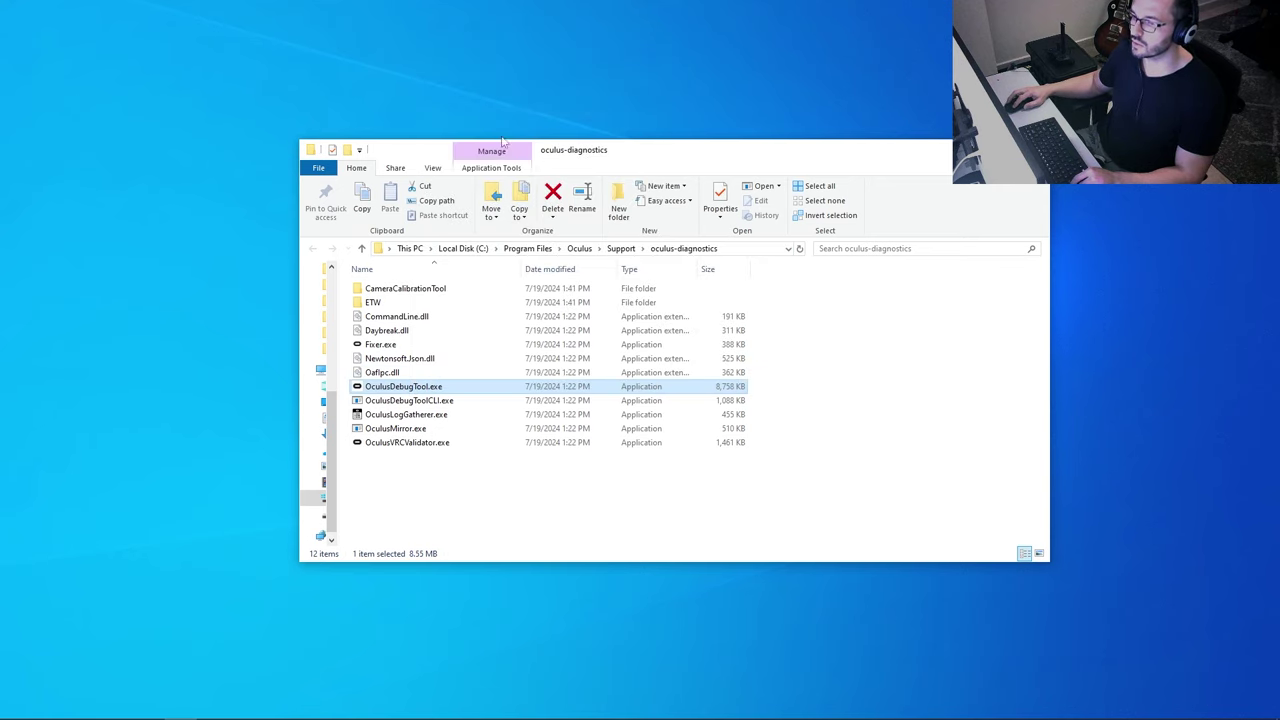
- Launch OculusDebugTool.exe and position its window for viewing the Oculus Link settings
{"action": "double_click", "coordinate": [415, 384]}
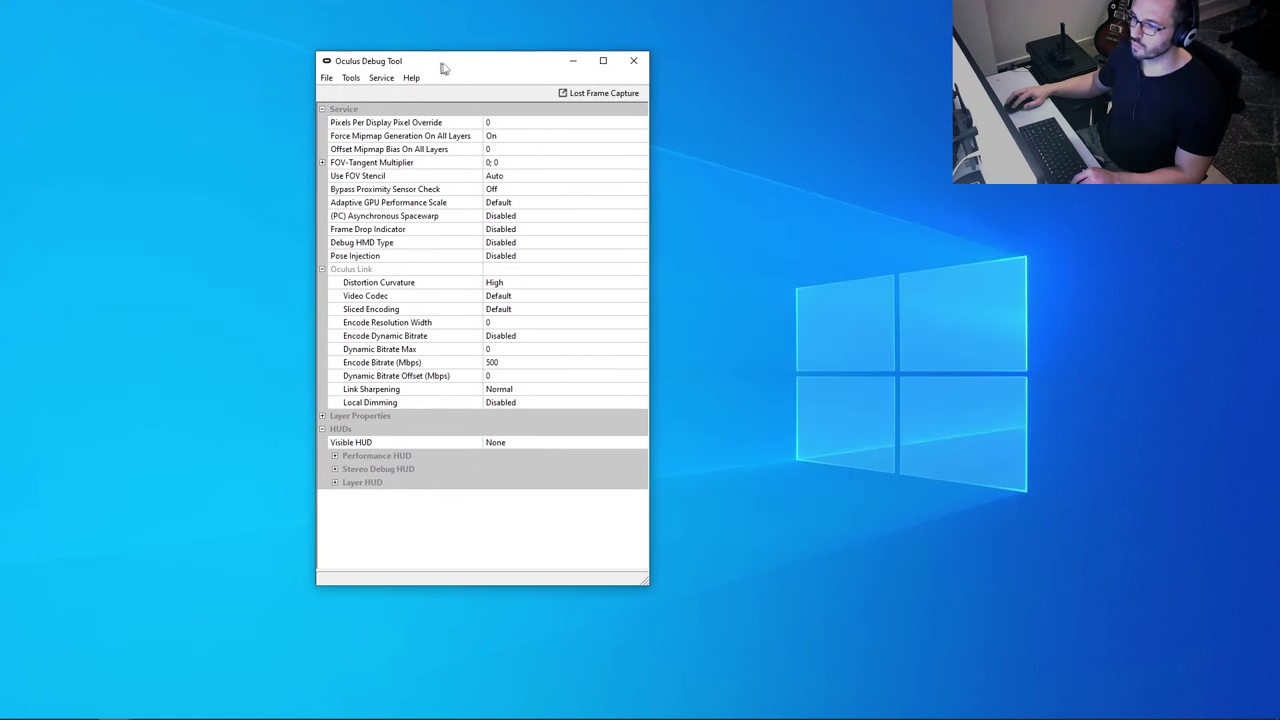
{"action": "left_click_drag", "start_coordinate": [443, 62], "coordinate": [453, 62]}
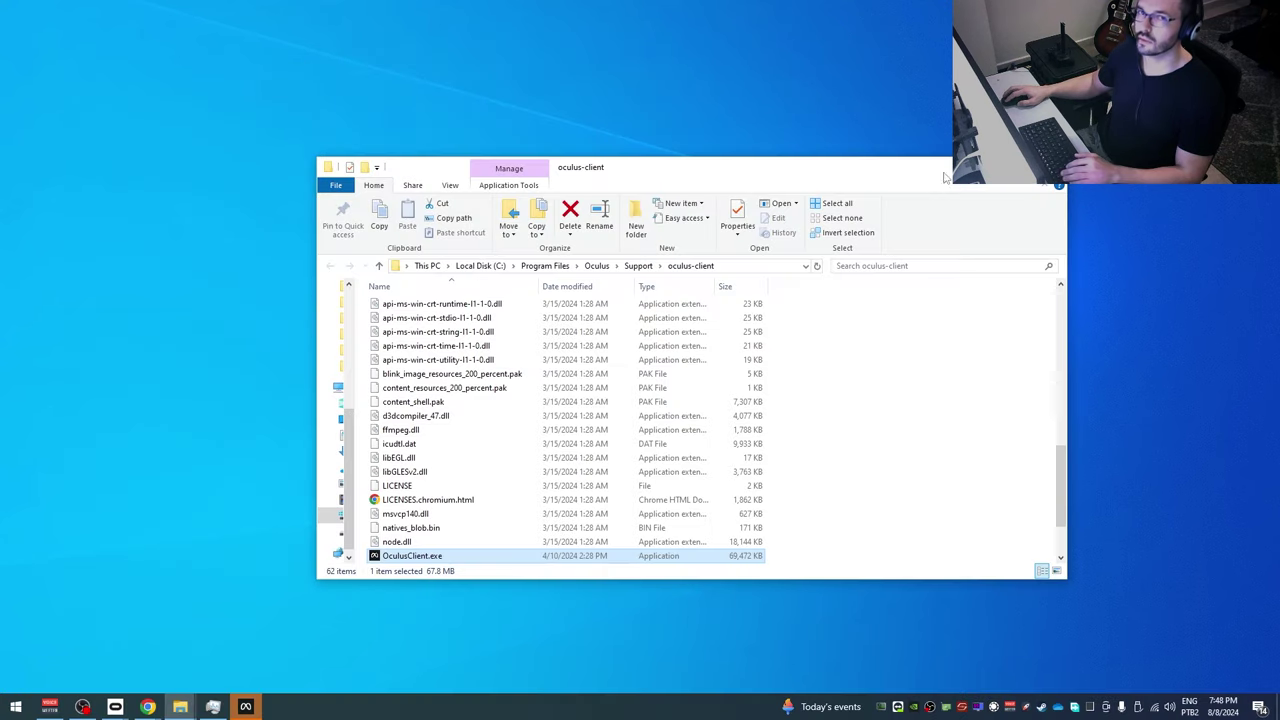
- Check the location of OculusClient.exe by revealing the oculus-client folder's full path
{"action": "left_click", "coordinate": [727, 272]}
{"action": "left_click", "coordinate": [428, 266]}
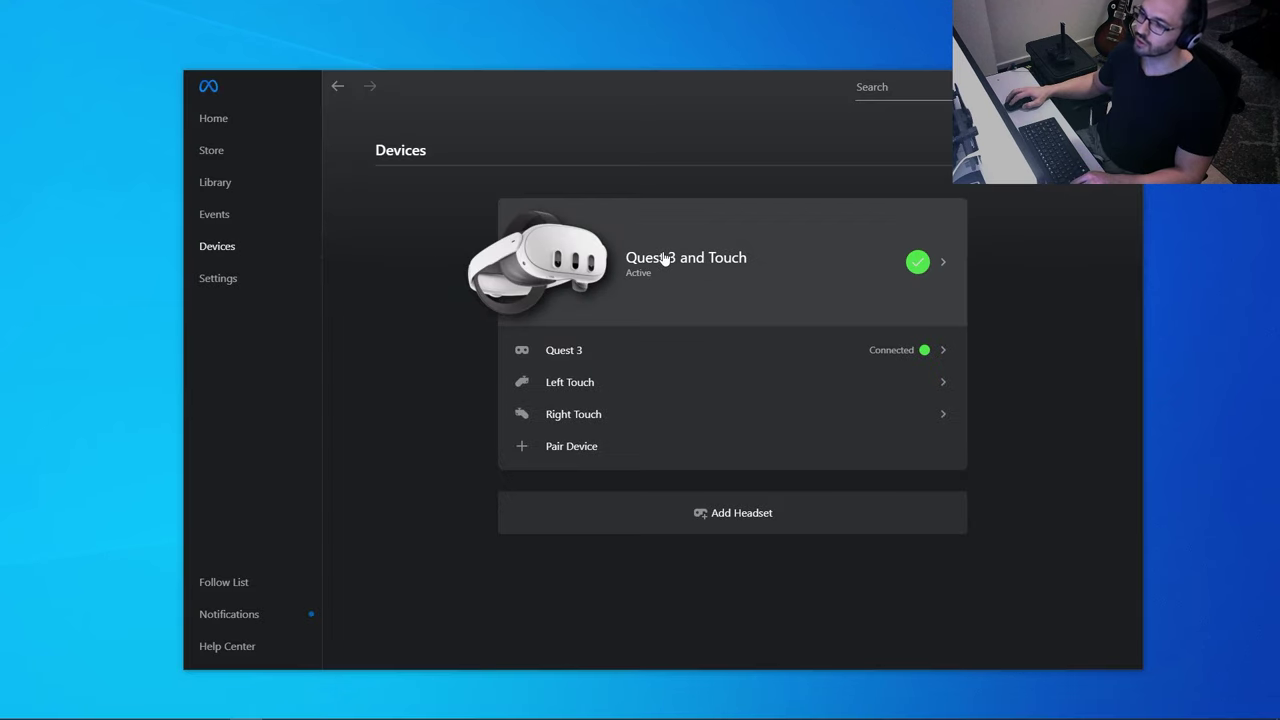
- In the Quest 3 and Touch graphics preferences, keep automatic resolution off, set Render Resolution to 5408 x 2912 (1.3x) and accept
{"action": "left_click", "coordinate": [664, 258]}
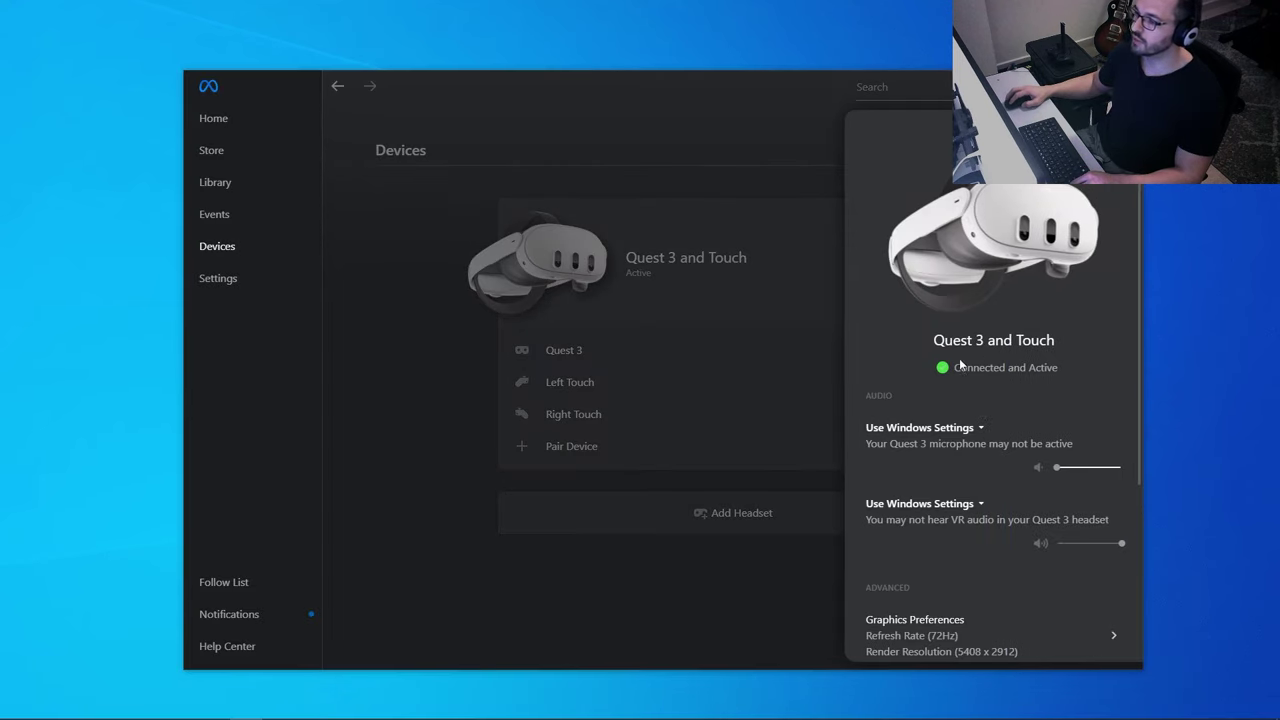
{"action": "left_click", "coordinate": [940, 637]}
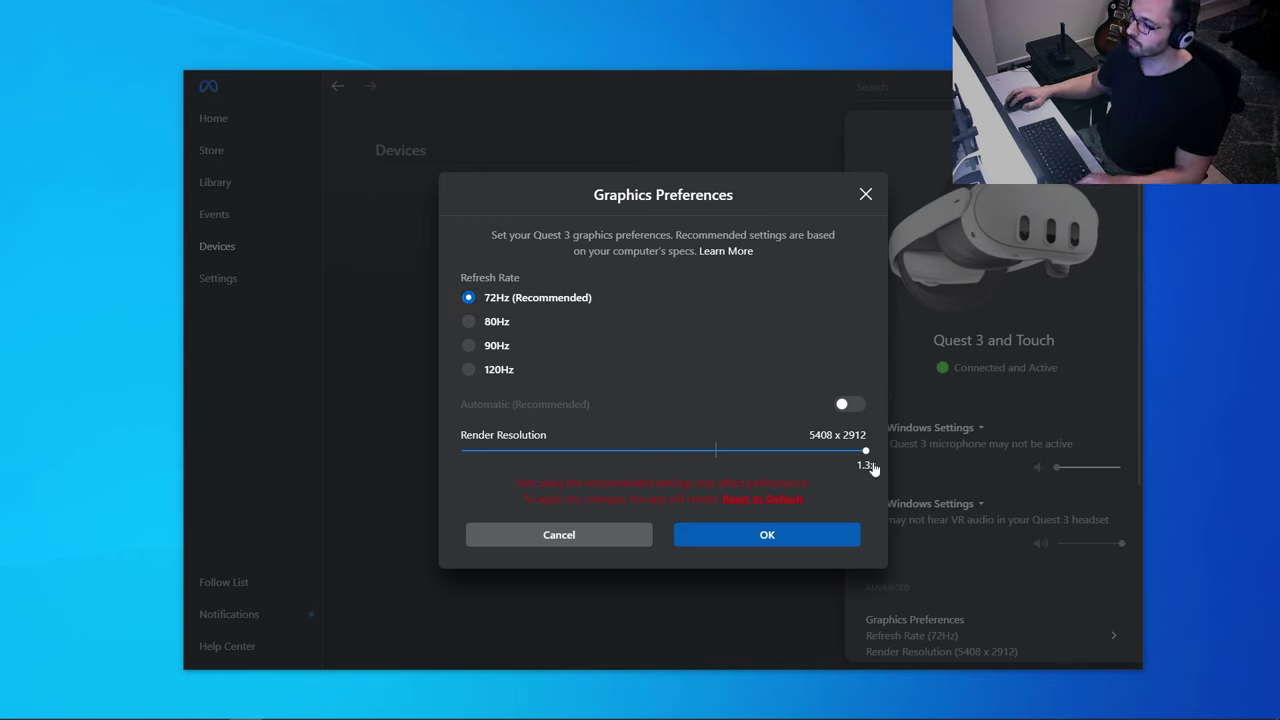
{"action": "left_click", "coordinate": [852, 406]}
{"action": "left_click", "coordinate": [852, 406]}
{"action": "left_click_drag", "start_coordinate": [716, 451], "coordinate": [908, 450]}
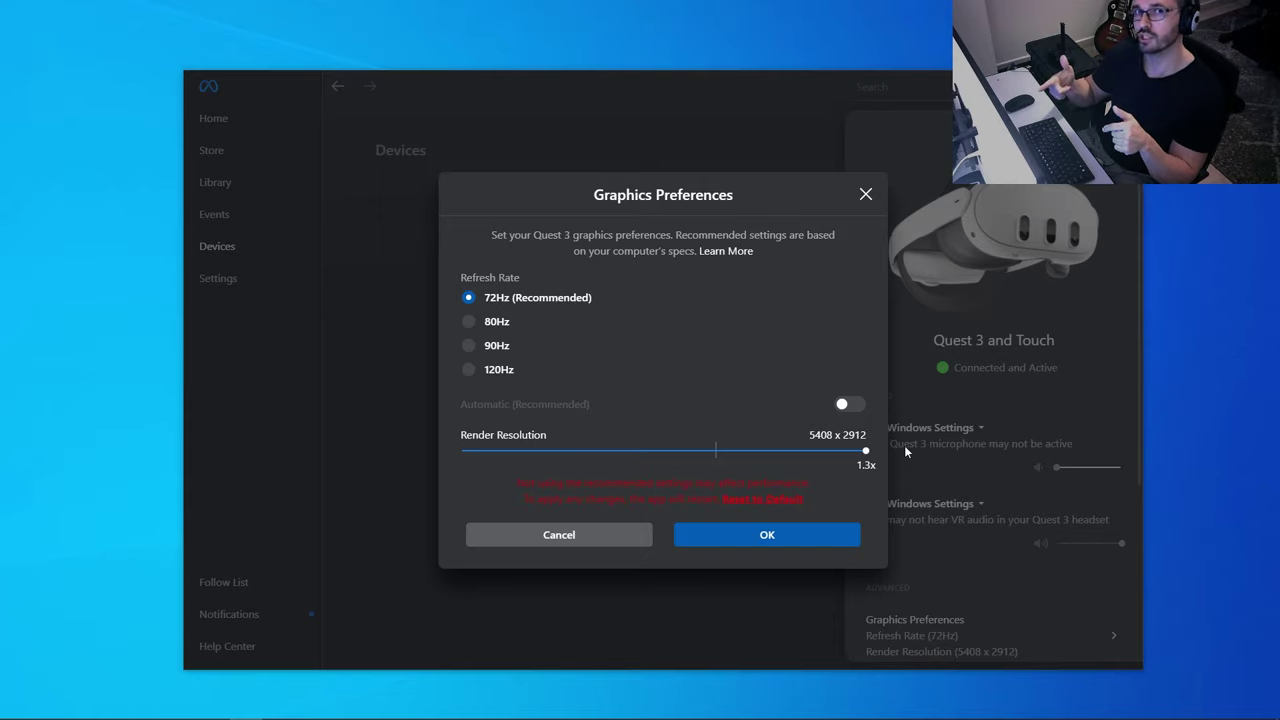
{"action": "left_click", "coordinate": [815, 538]}
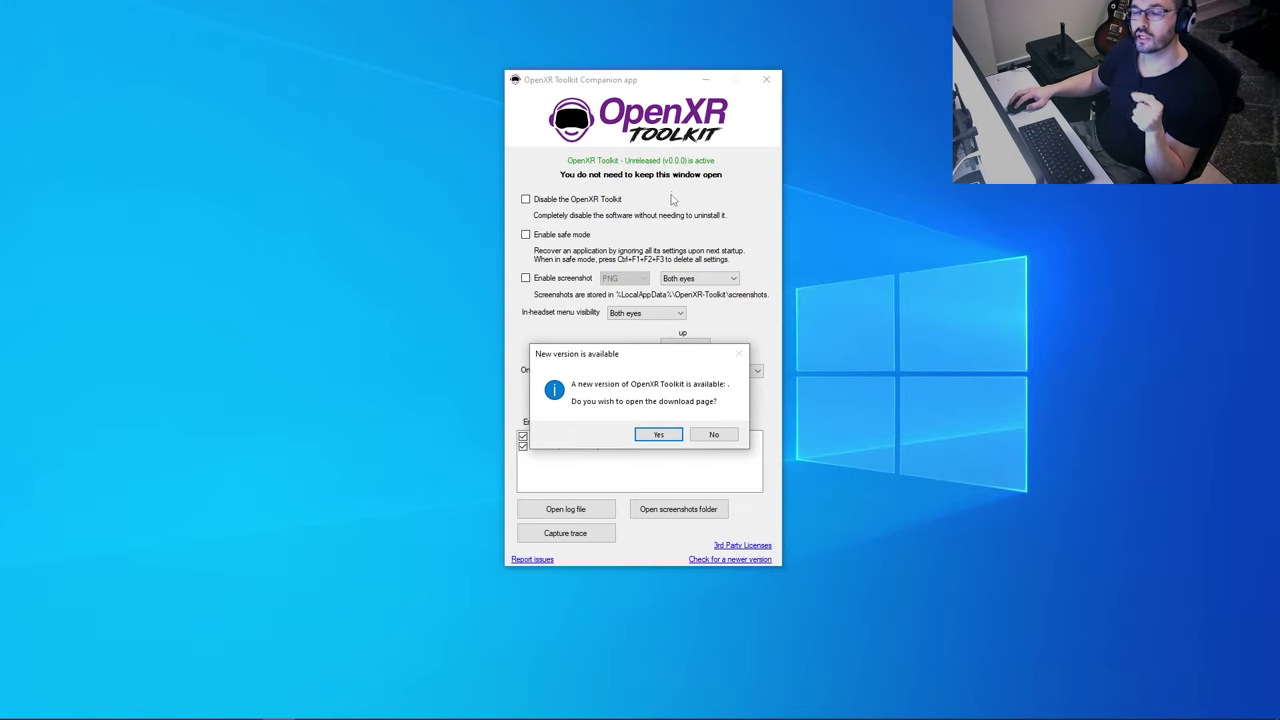
- Set the new-version notice aside in the OpenXR Toolkit Companion app and select the X-Plane entry in the application list
{"action": "left_click_drag", "start_coordinate": [630, 358], "coordinate": [315, 318]}
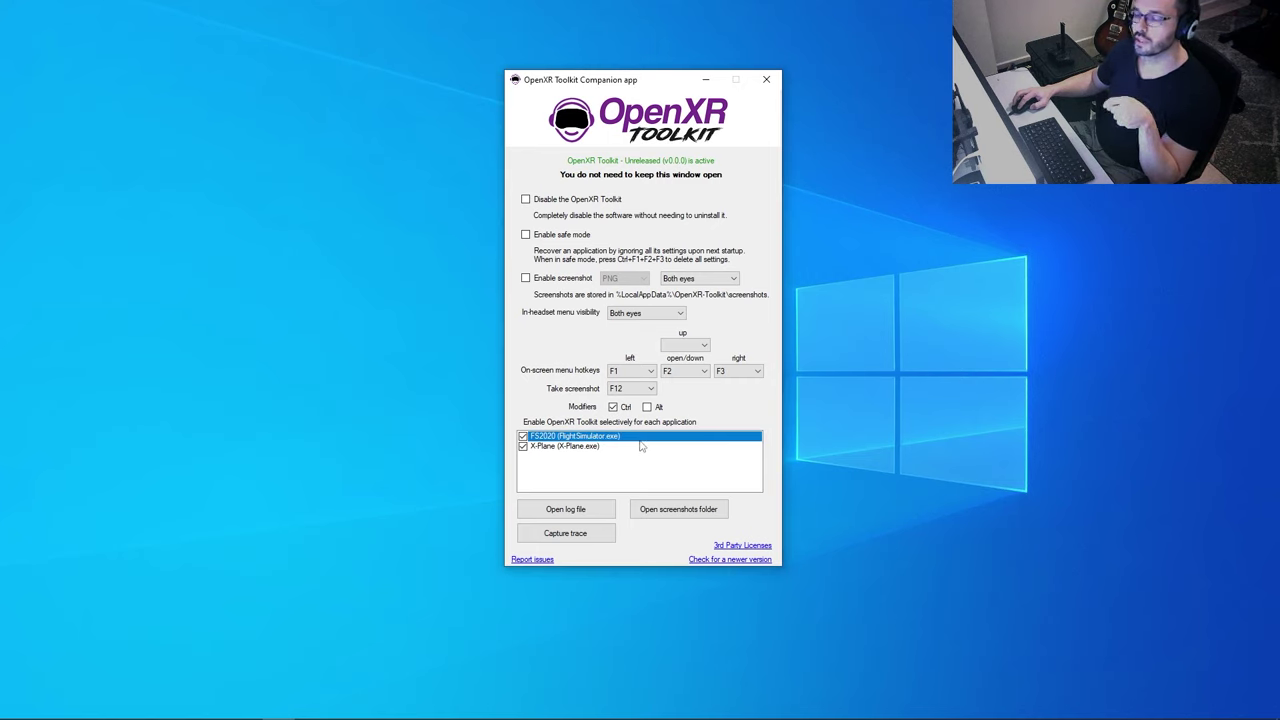
{"action": "left_click", "coordinate": [560, 449]}
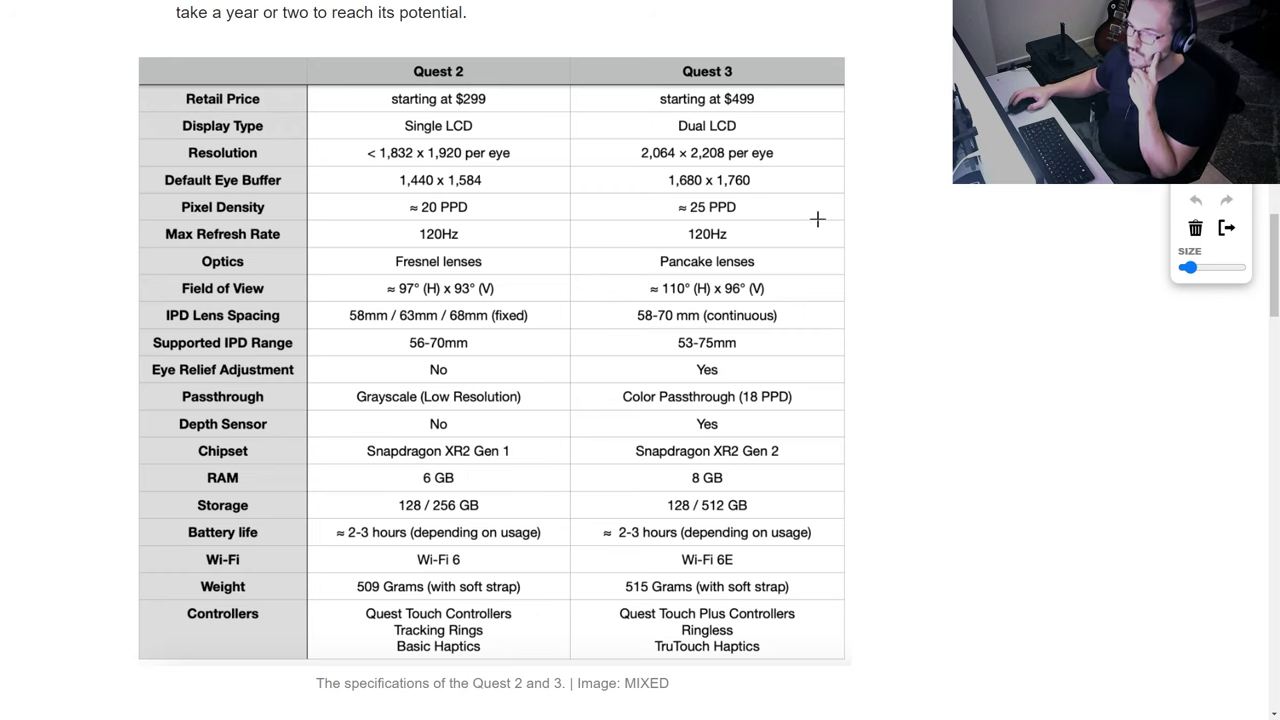
- Mark the Quest 2 and Quest 3 headings in red, circle both resolutions and point at both max refresh rates
{"action": "left_click_drag", "start_coordinate": [491, 47], "coordinate": [480, 75]}
{"action": "left_click_drag", "start_coordinate": [766, 43], "coordinate": [742, 88]}
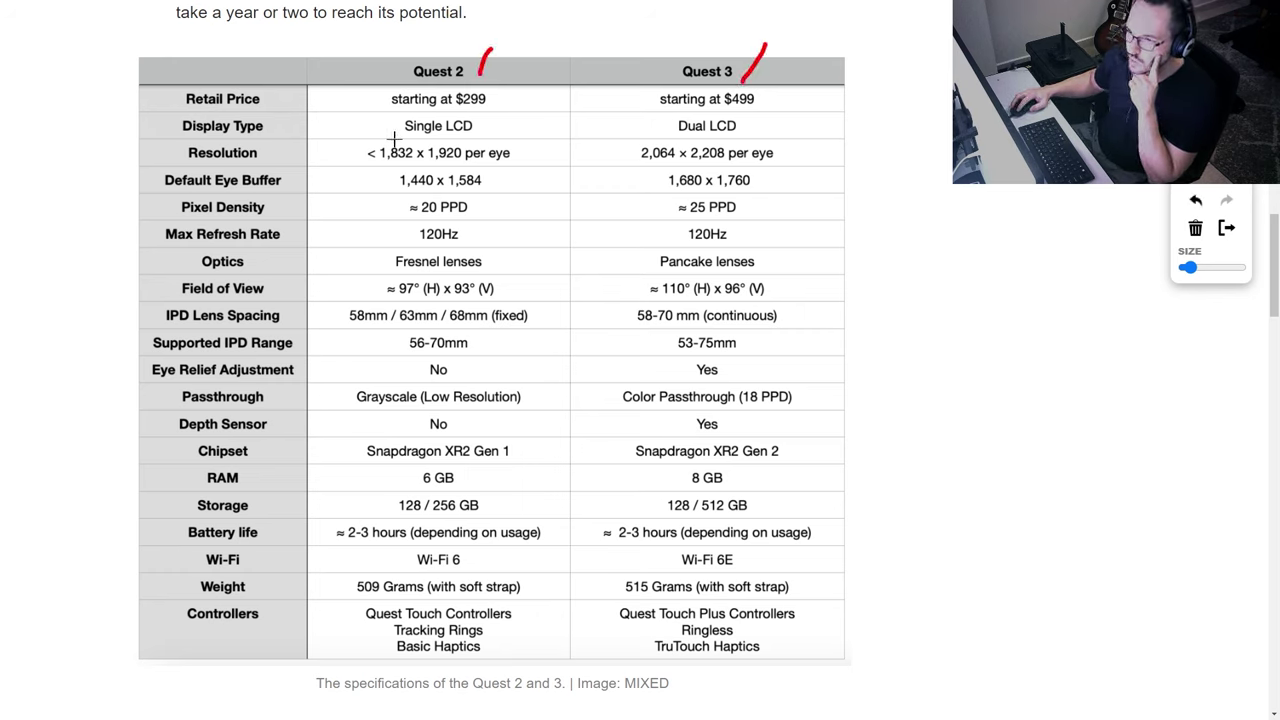
{"action": "mouse_move", "coordinate": [390, 130]}
{"action": "left_mouse_down"}
{"action": "mouse_move", "coordinate": [355, 155]}
{"action": "mouse_move", "coordinate": [540, 150]}
{"action": "mouse_move", "coordinate": [368, 128]}
{"action": "left_mouse_up"}
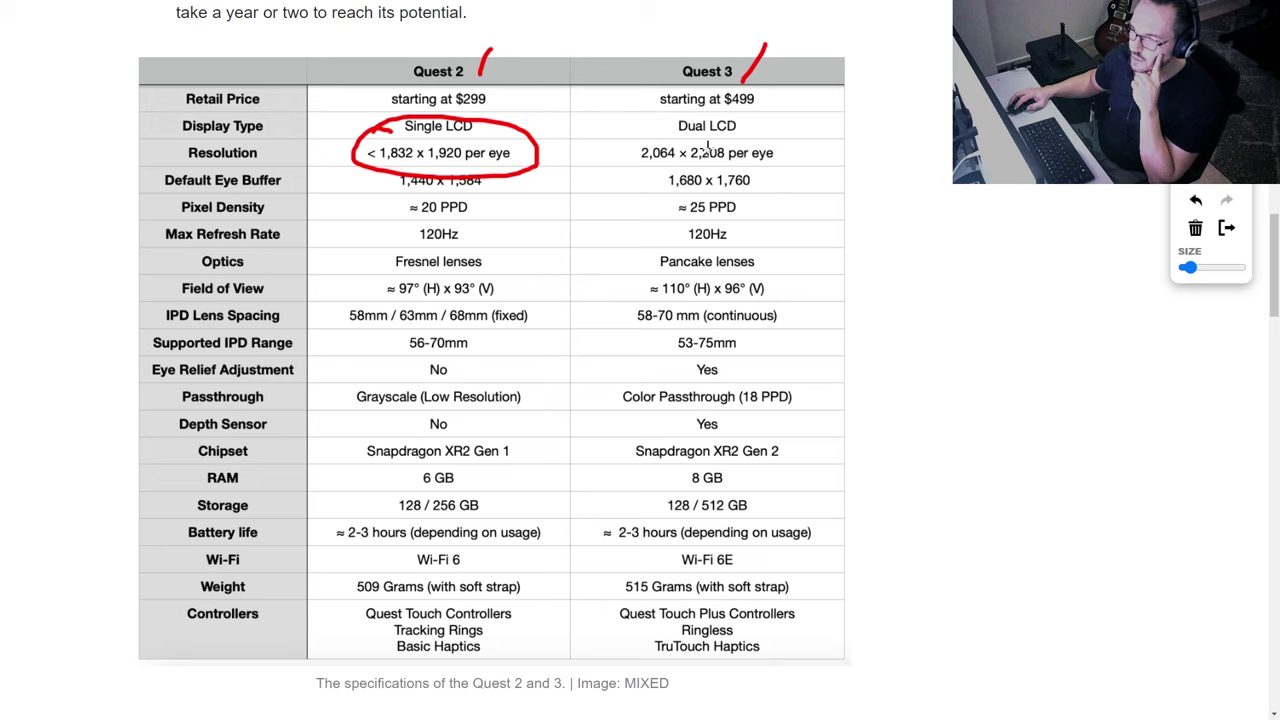
{"action": "mouse_move", "coordinate": [736, 125]}
{"action": "left_mouse_down"}
{"action": "mouse_move", "coordinate": [601, 170]}
{"action": "mouse_move", "coordinate": [809, 134]}
{"action": "mouse_move", "coordinate": [710, 125]}
{"action": "left_mouse_up"}
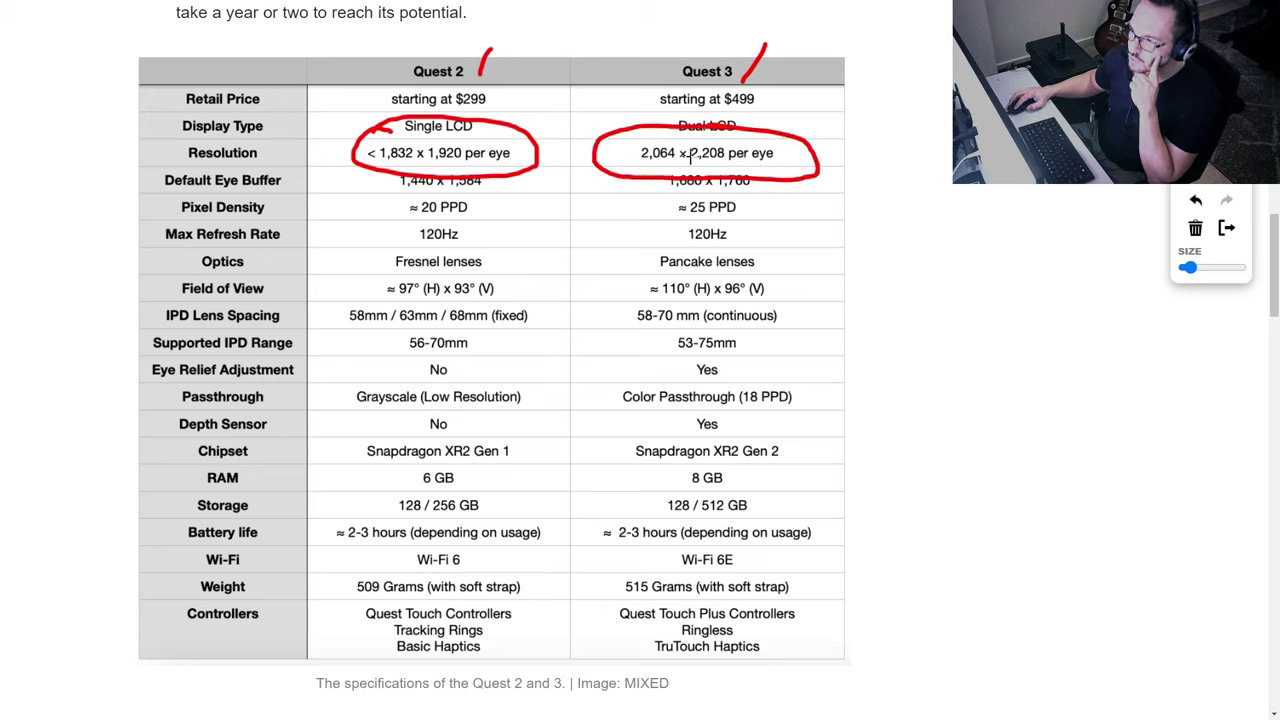
{"action": "mouse_move", "coordinate": [385, 237]}
{"action": "left_mouse_down"}
{"action": "mouse_move", "coordinate": [358, 233]}
{"action": "mouse_move", "coordinate": [396, 232]}
{"action": "left_mouse_up"}
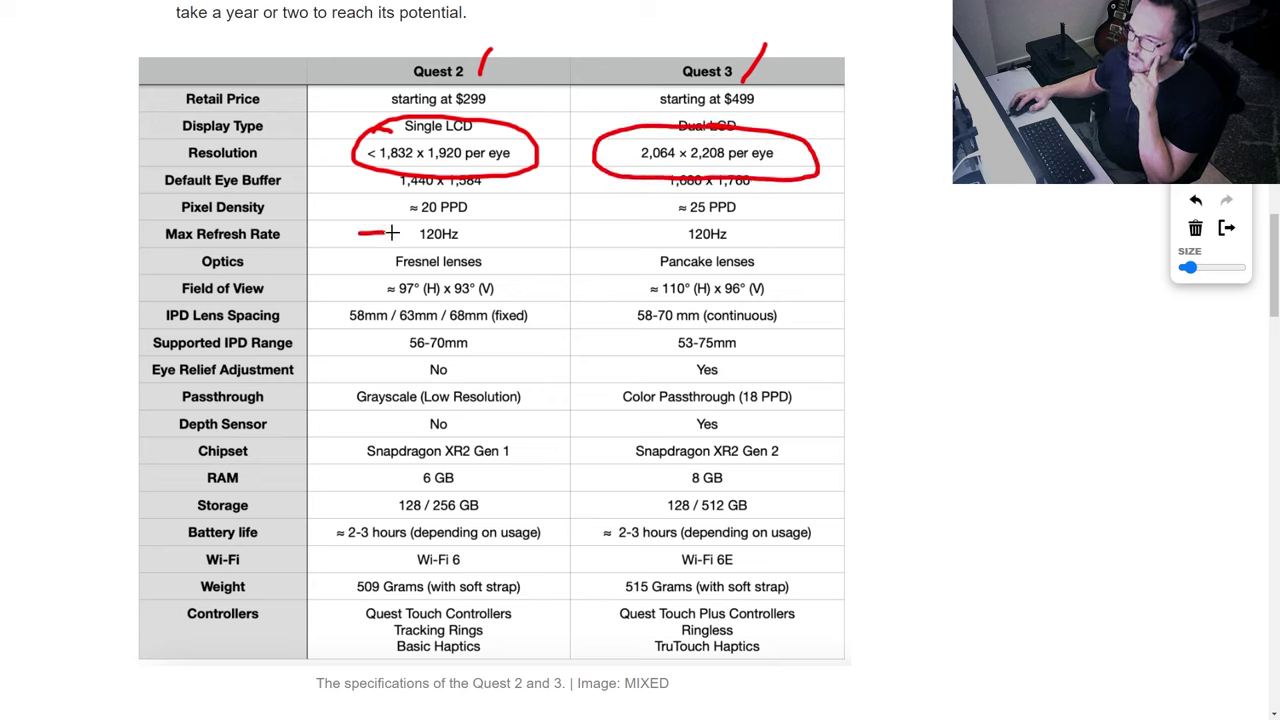
{"action": "left_click_drag", "start_coordinate": [632, 235], "coordinate": [668, 235]}
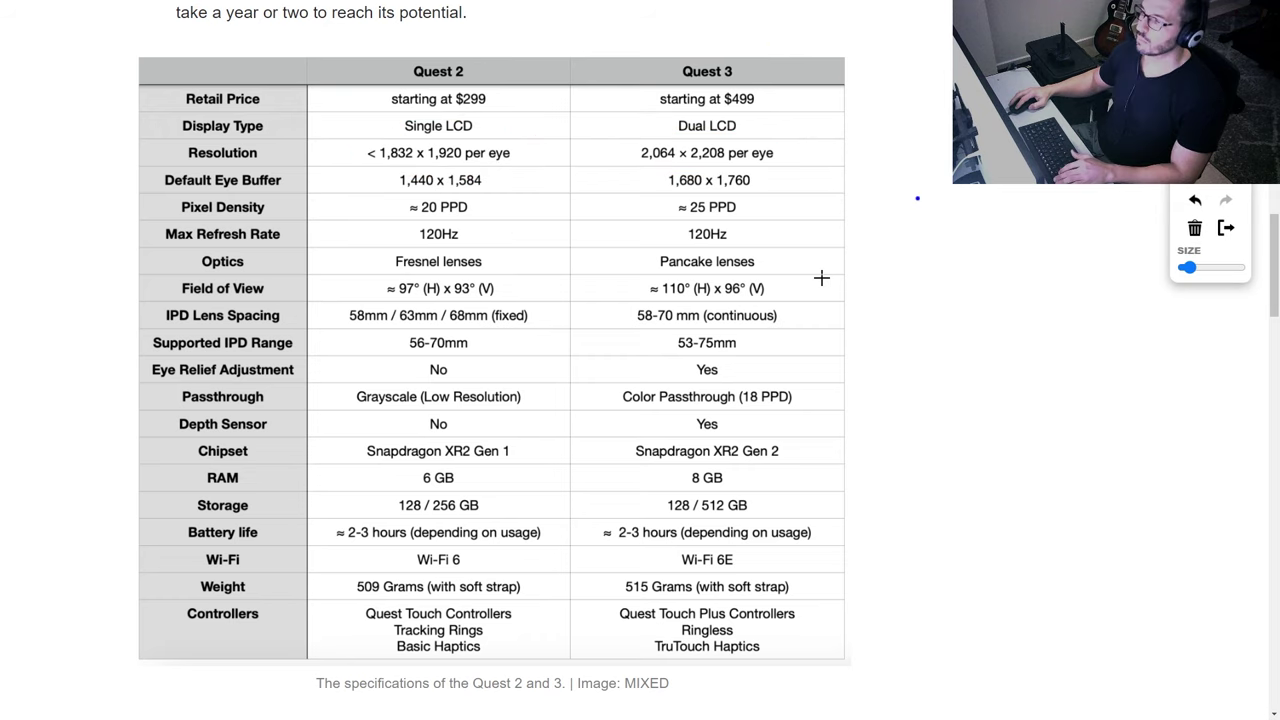
- Handwrite the selectable refresh rates in blue beside the Quest 3 max refresh rate, starting with 72 / 80
{"action": "mouse_move", "coordinate": [758, 229]}
{"action": "left_mouse_down"}
{"action": "mouse_move", "coordinate": [778, 263]}
{"action": "mouse_move", "coordinate": [786, 246]}
{"action": "left_mouse_up"}
{"action": "left_click_drag", "start_coordinate": [794, 236], "coordinate": [843, 282]}
{"action": "mouse_move", "coordinate": [888, 226]}
{"action": "left_mouse_down"}
{"action": "mouse_move", "coordinate": [872, 252]}
{"action": "mouse_move", "coordinate": [886, 228]}
{"action": "left_mouse_up"}
{"action": "left_click_drag", "start_coordinate": [928, 242], "coordinate": [926, 244]}
{"action": "left_click_drag", "start_coordinate": [976, 205], "coordinate": [974, 295]}
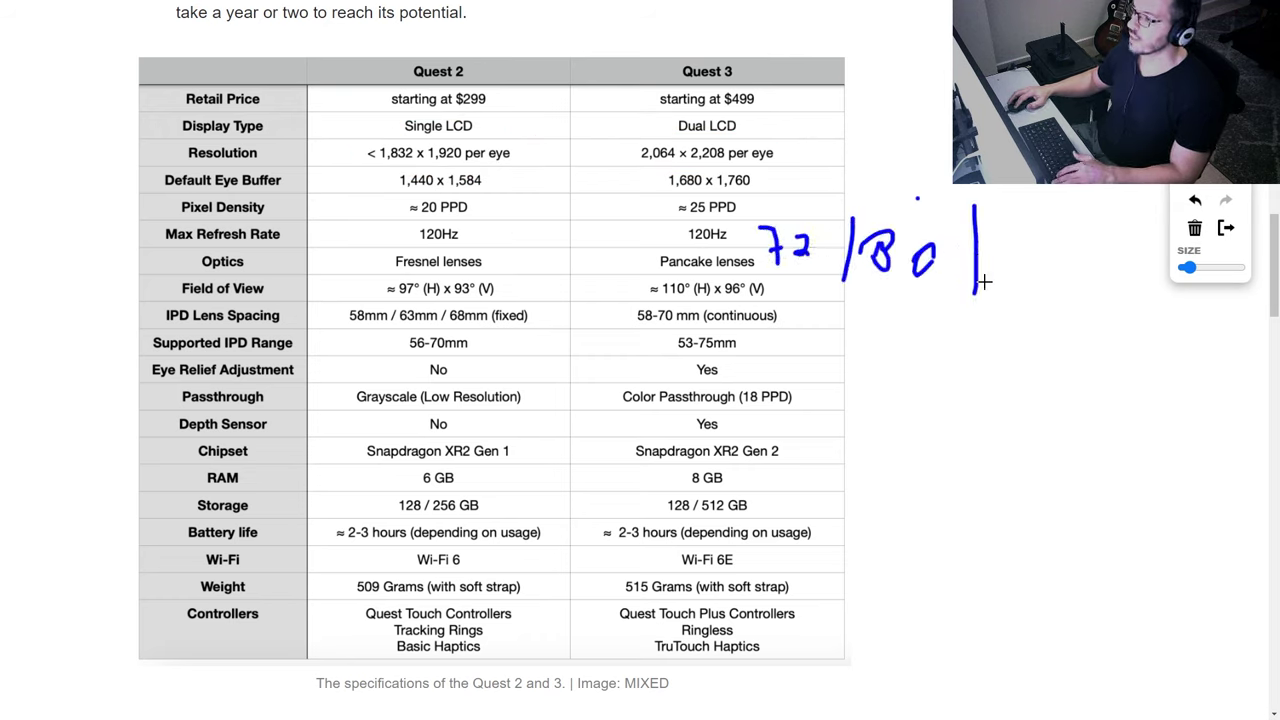
{"action": "left_click_drag", "start_coordinate": [1015, 245], "coordinate": [1000, 290]}
{"action": "left_click_drag", "start_coordinate": [1032, 258], "coordinate": [1030, 260]}
{"action": "mouse_move", "coordinate": [604, 233]}
{"action": "left_mouse_down"}
{"action": "mouse_move", "coordinate": [658, 231]}
{"action": "mouse_move", "coordinate": [648, 243]}
{"action": "left_mouse_up"}
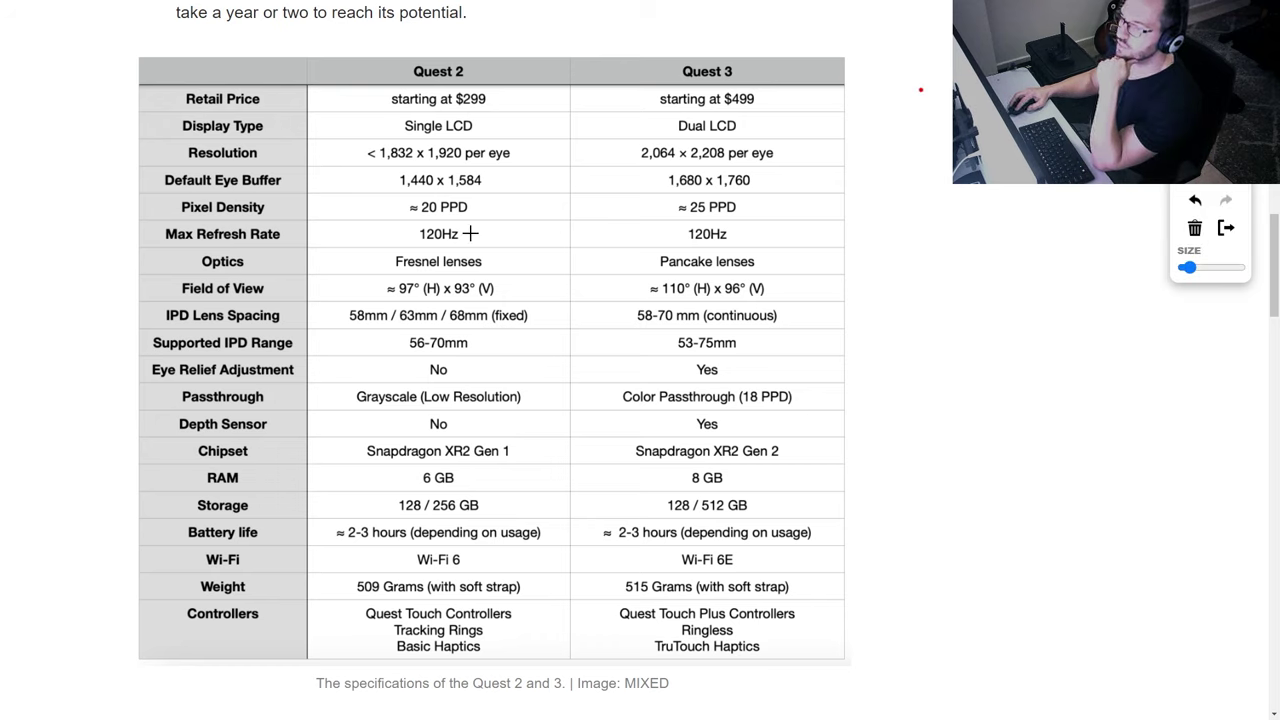
- Draw red arrows to both 120Hz refresh rates, write FIXED beside the Quest 3 one and underline it
{"action": "left_click_drag", "start_coordinate": [533, 230], "coordinate": [474, 231]}
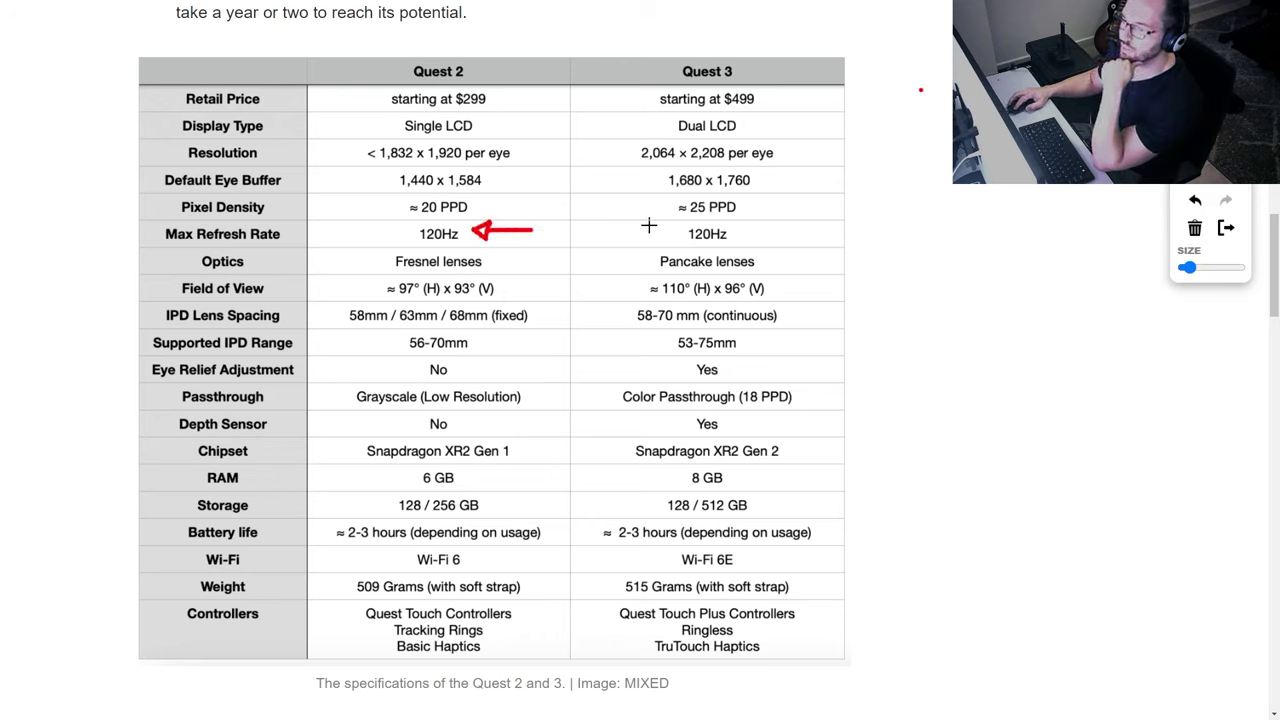
{"action": "mouse_move", "coordinate": [789, 231]}
{"action": "left_mouse_down"}
{"action": "mouse_move", "coordinate": [738, 235]}
{"action": "mouse_move", "coordinate": [756, 222]}
{"action": "mouse_move", "coordinate": [742, 240]}
{"action": "mouse_move", "coordinate": [758, 244]}
{"action": "left_mouse_up"}
{"action": "left_click_drag", "start_coordinate": [808, 227], "coordinate": [807, 251]}
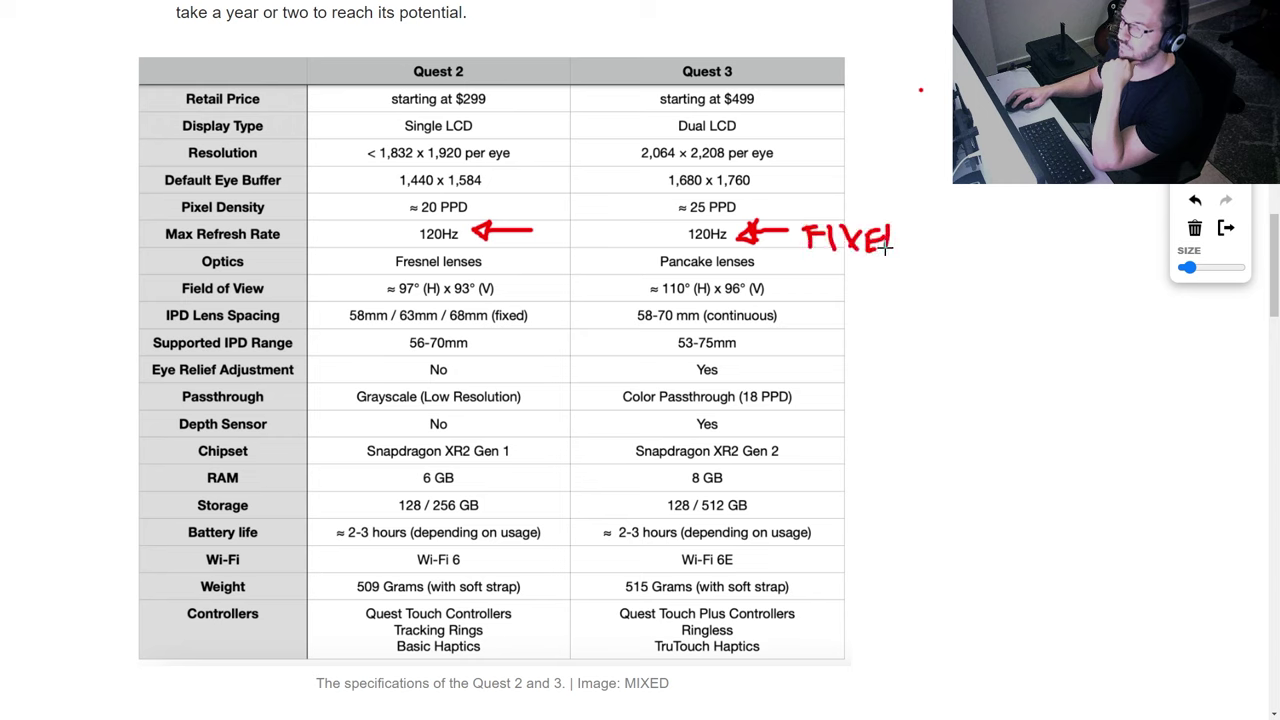
{"action": "mouse_move", "coordinate": [884, 228]}
{"action": "left_mouse_down"}
{"action": "mouse_move", "coordinate": [896, 247]}
{"action": "mouse_move", "coordinate": [885, 250]}
{"action": "left_mouse_up"}
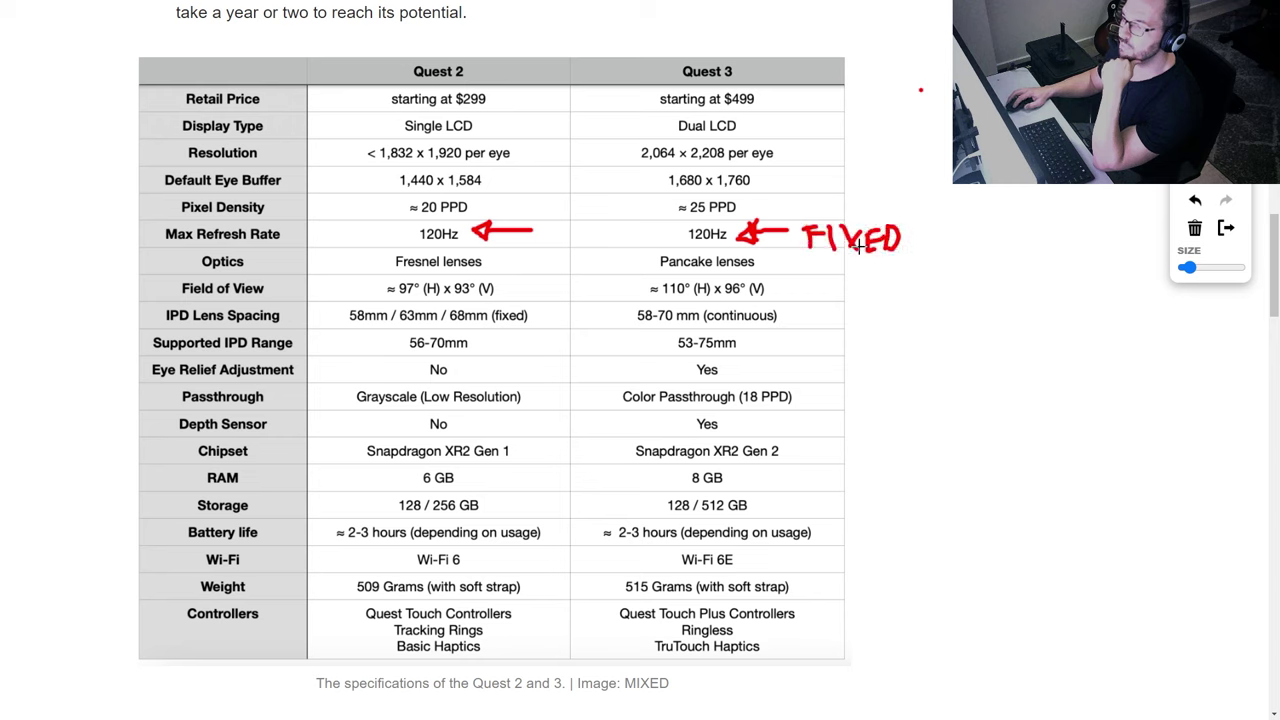
{"action": "left_click_drag", "start_coordinate": [809, 264], "coordinate": [909, 265]}
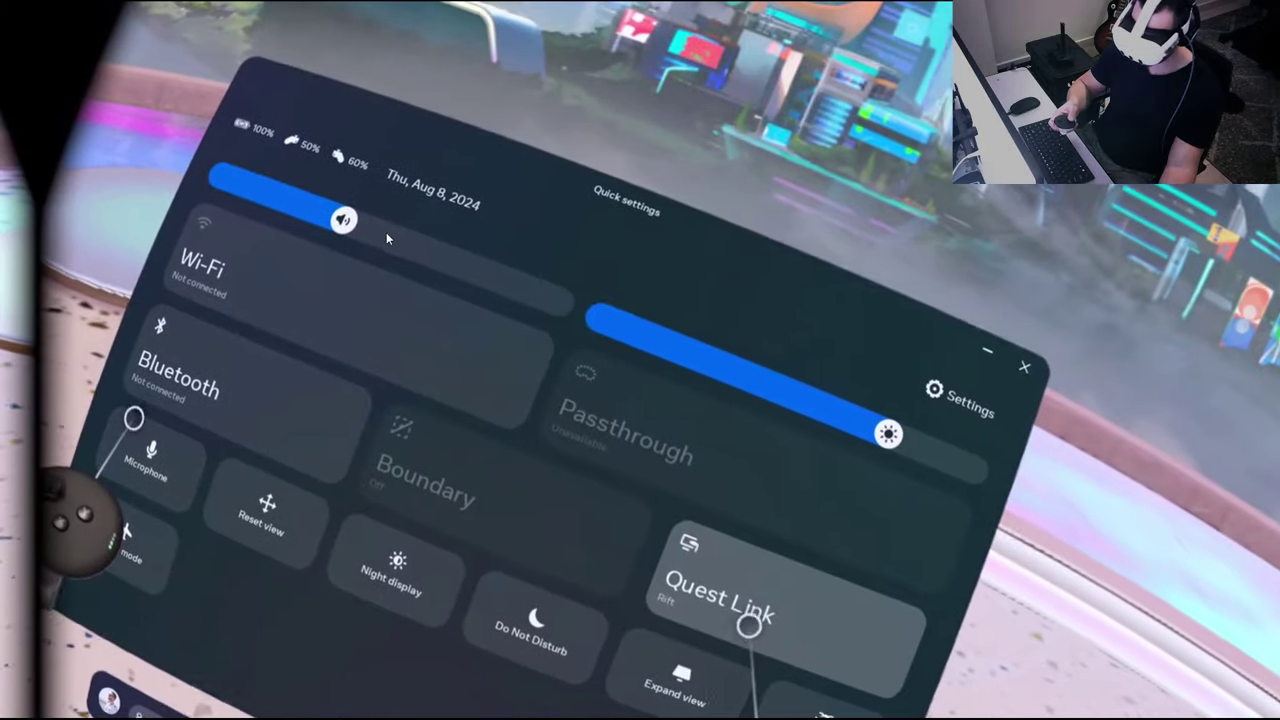
- Check the headset's Quest Link dialog without launching, and view the Quest Link and Developer pages in the system settings
{"action": "left_click", "coordinate": [740, 597]}
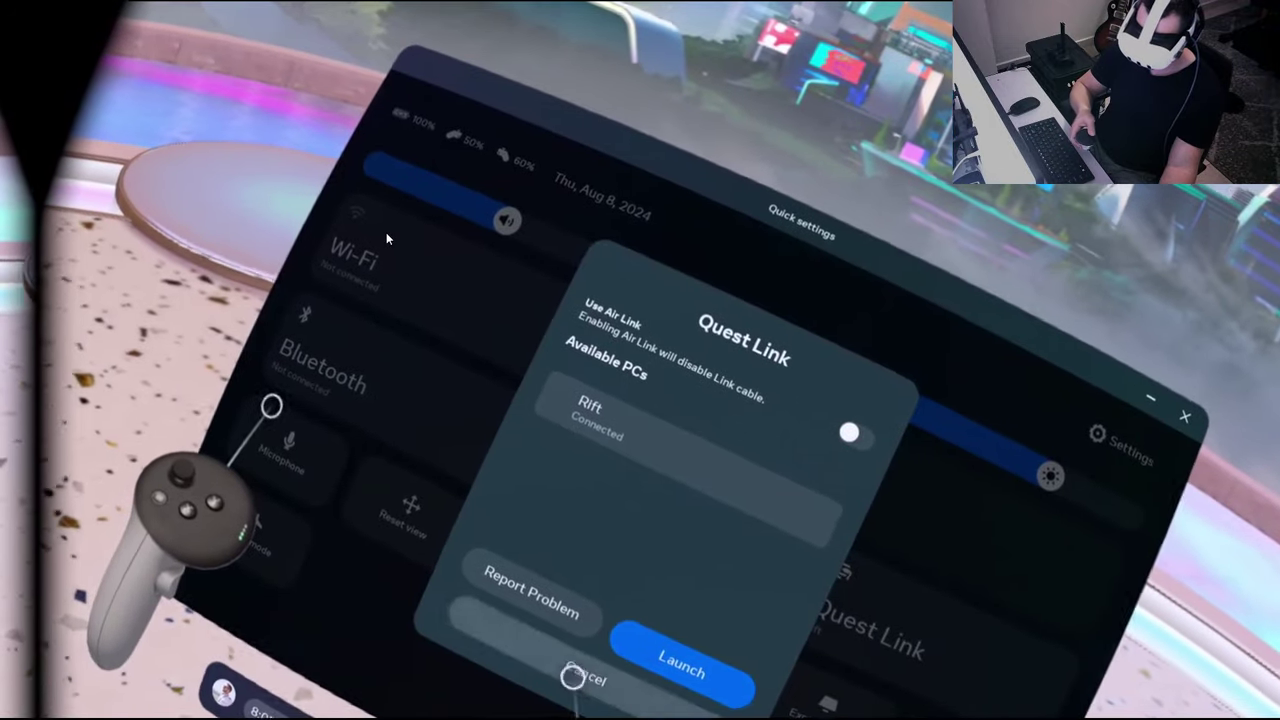
{"action": "left_click", "coordinate": [572, 677]}
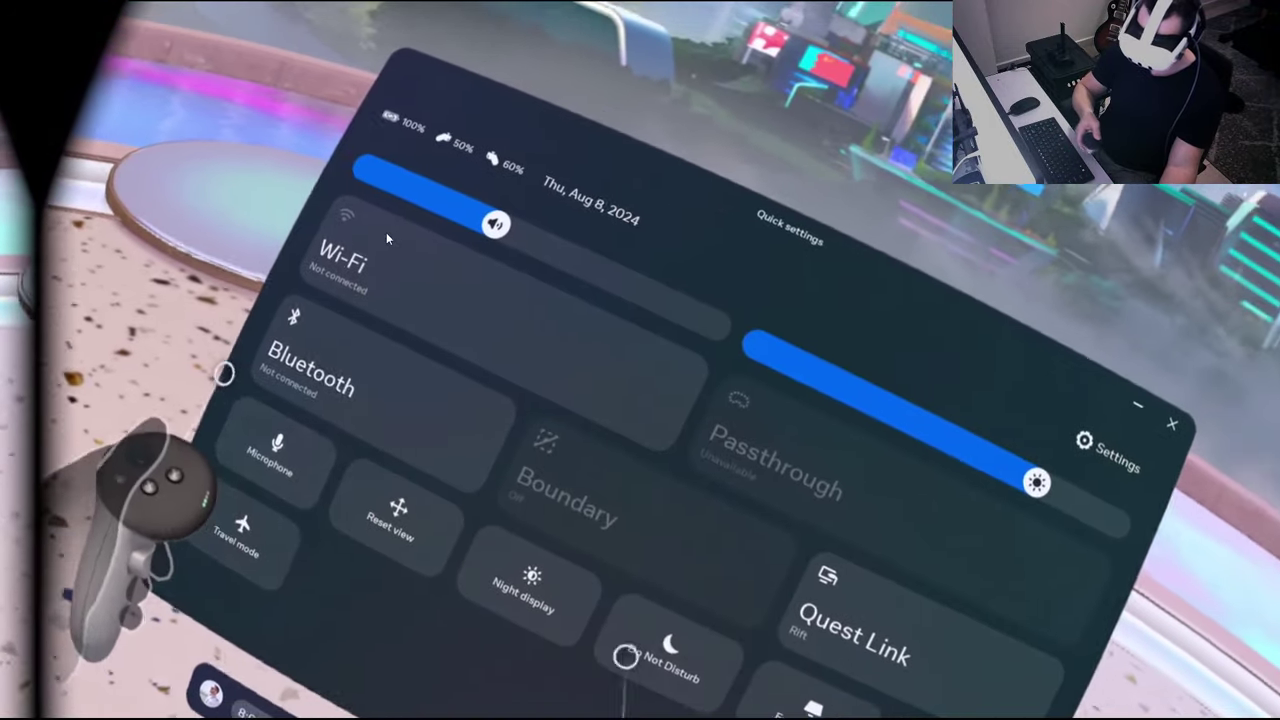
{"action": "left_click", "coordinate": [891, 514]}
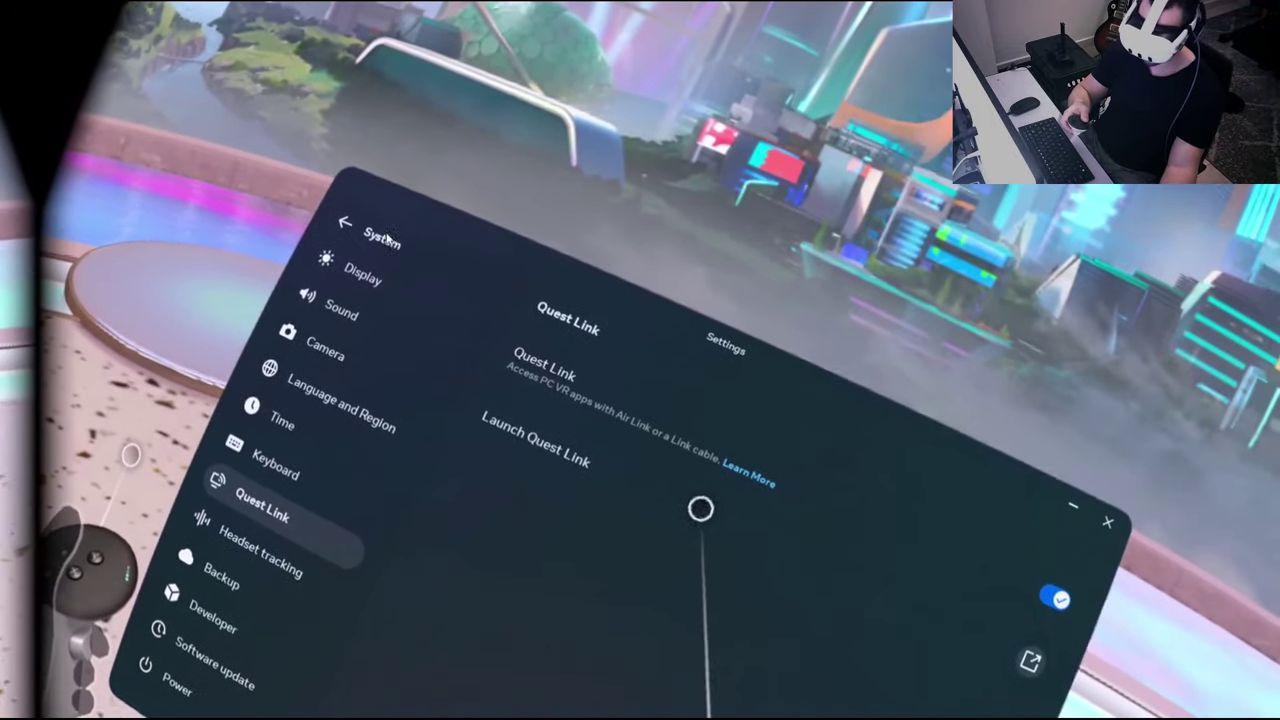
{"action": "left_click", "coordinate": [668, 482]}
{"action": "left_click", "coordinate": [318, 637]}
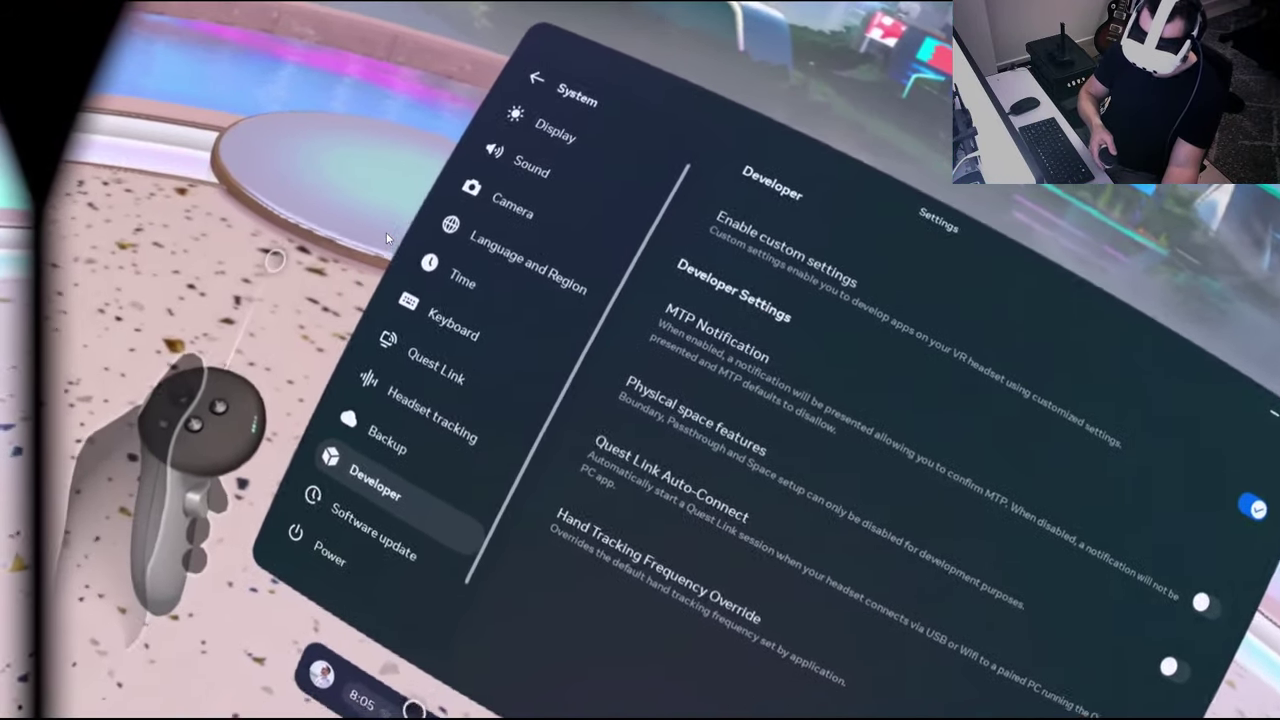
- Return to the headset's Quick settings and launch Quest Link with the connected Rift PC
{"action": "left_click", "coordinate": [411, 706]}
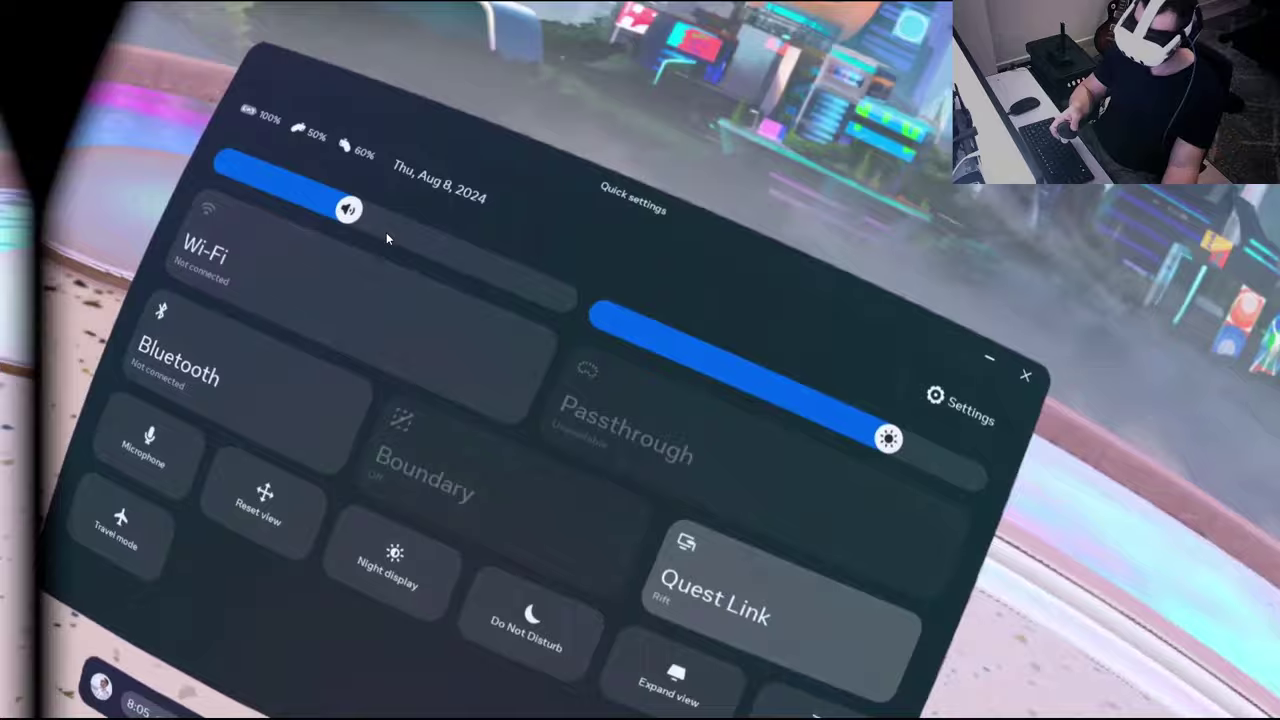
{"action": "left_click", "coordinate": [705, 585]}
{"action": "left_click", "coordinate": [637, 663]}
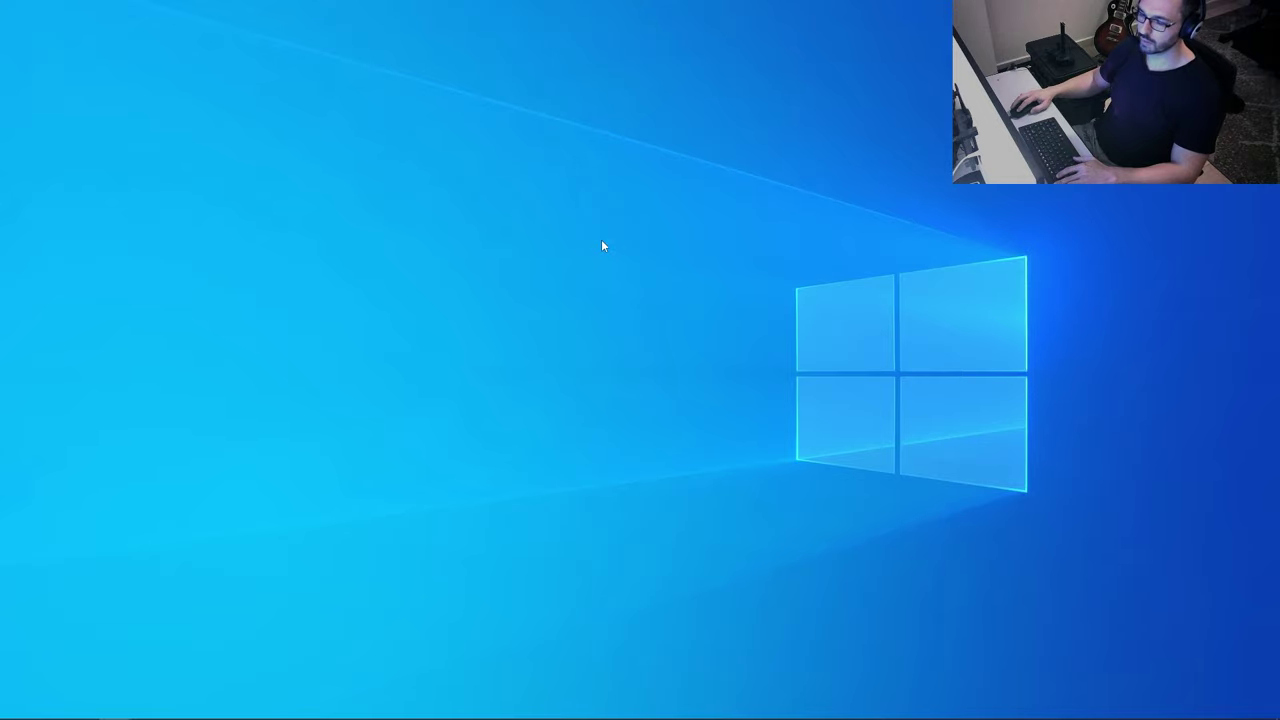
- Open the Oculus Debug Tool beside the VR folder and select 2_Pixel_Override_and_FOV.bat
{"action": "key", "text": "super"}
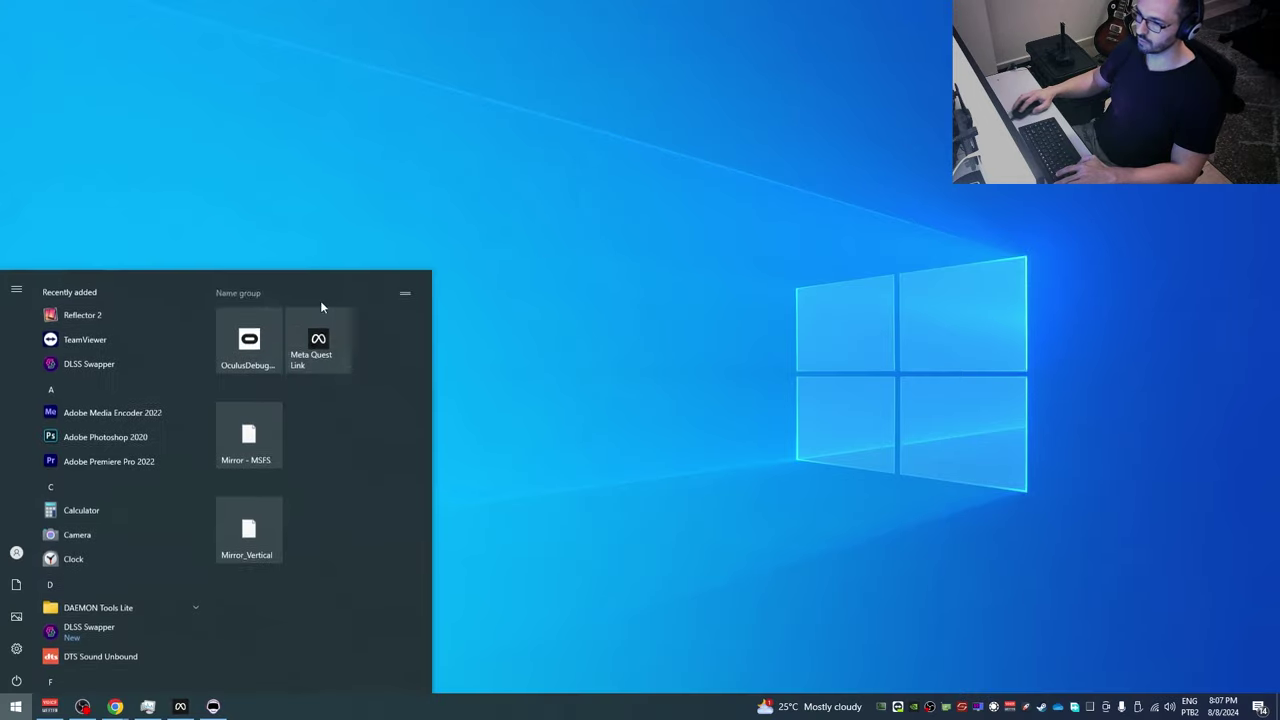
{"action": "left_click", "coordinate": [264, 347]}
{"action": "left_click_drag", "start_coordinate": [383, 170], "coordinate": [511, 82]}
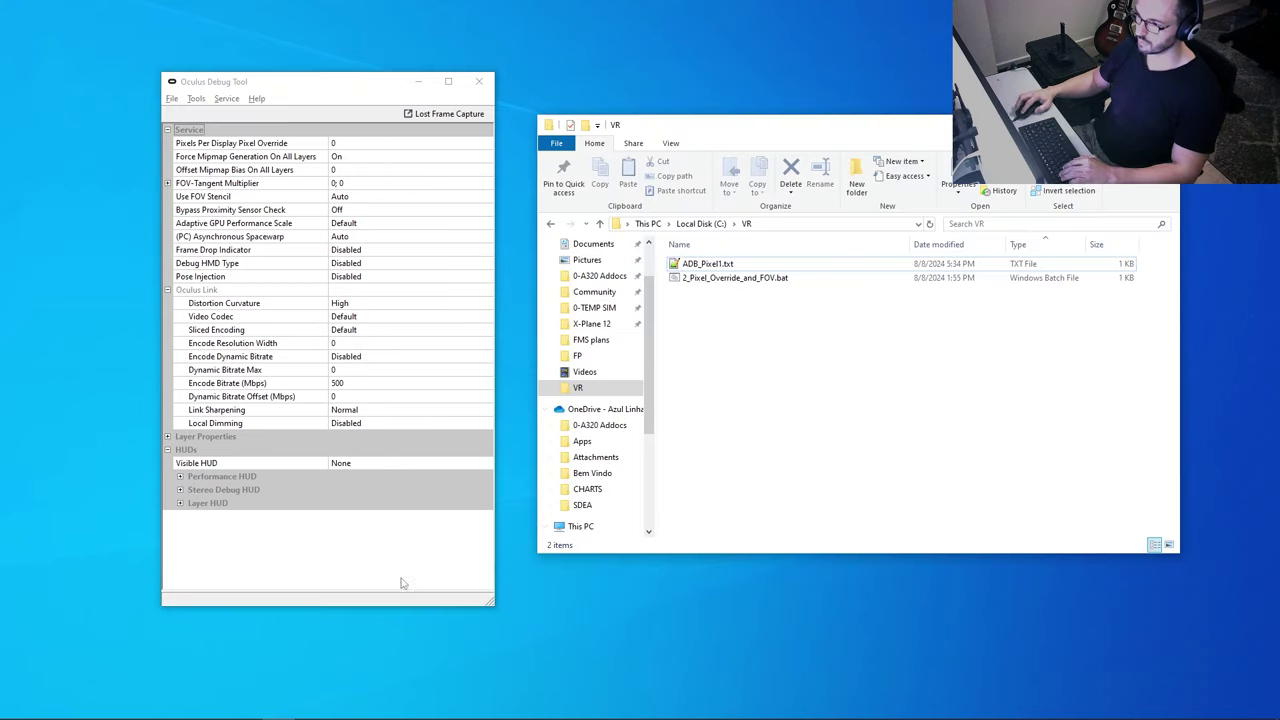
{"action": "left_click", "coordinate": [723, 280]}
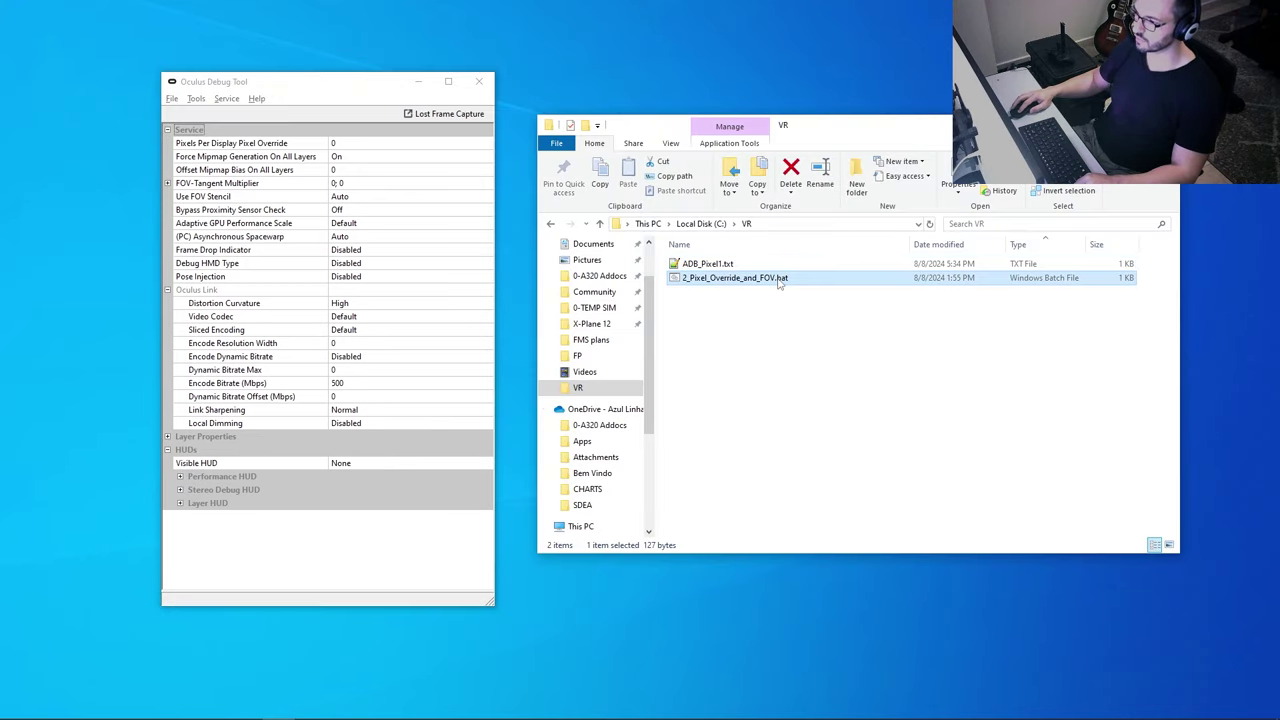
{"action": "left_click", "coordinate": [708, 297]}
{"action": "left_click", "coordinate": [672, 259]}
{"action": "key", "text": "Down"}
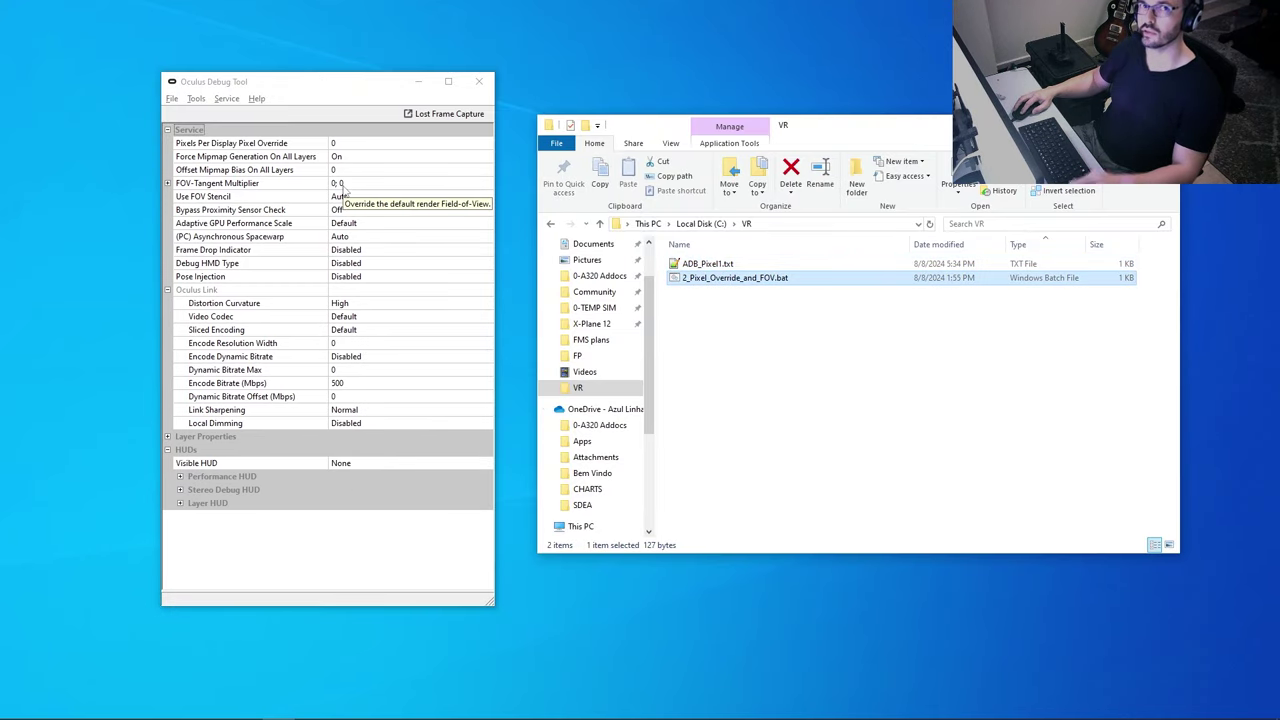
- Open 2_Pixel_Override_and_FOV.bat and ADB_Pixel1.txt in Notepad++ to examine the debug tool command and its settings
{"action": "double_click", "coordinate": [720, 278]}
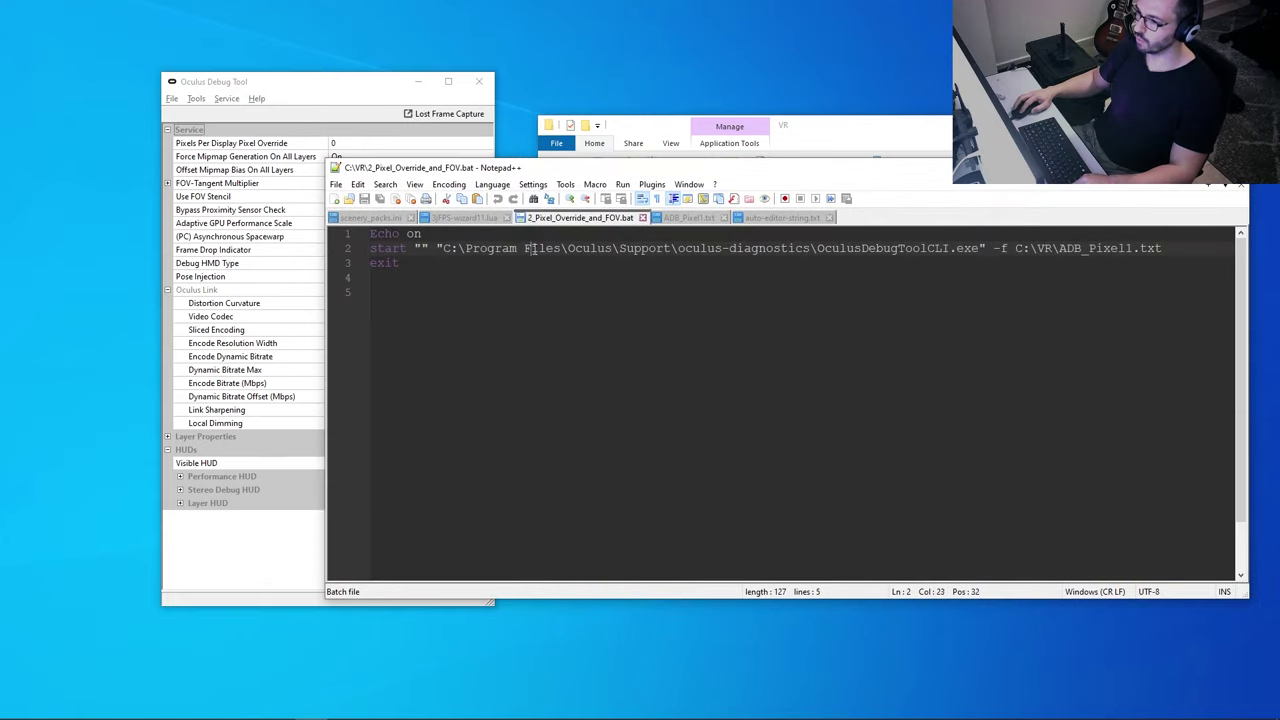
{"action": "left_click_drag", "start_coordinate": [531, 248], "coordinate": [865, 253]}
{"action": "left_click_drag", "start_coordinate": [1000, 248], "coordinate": [1060, 248]}
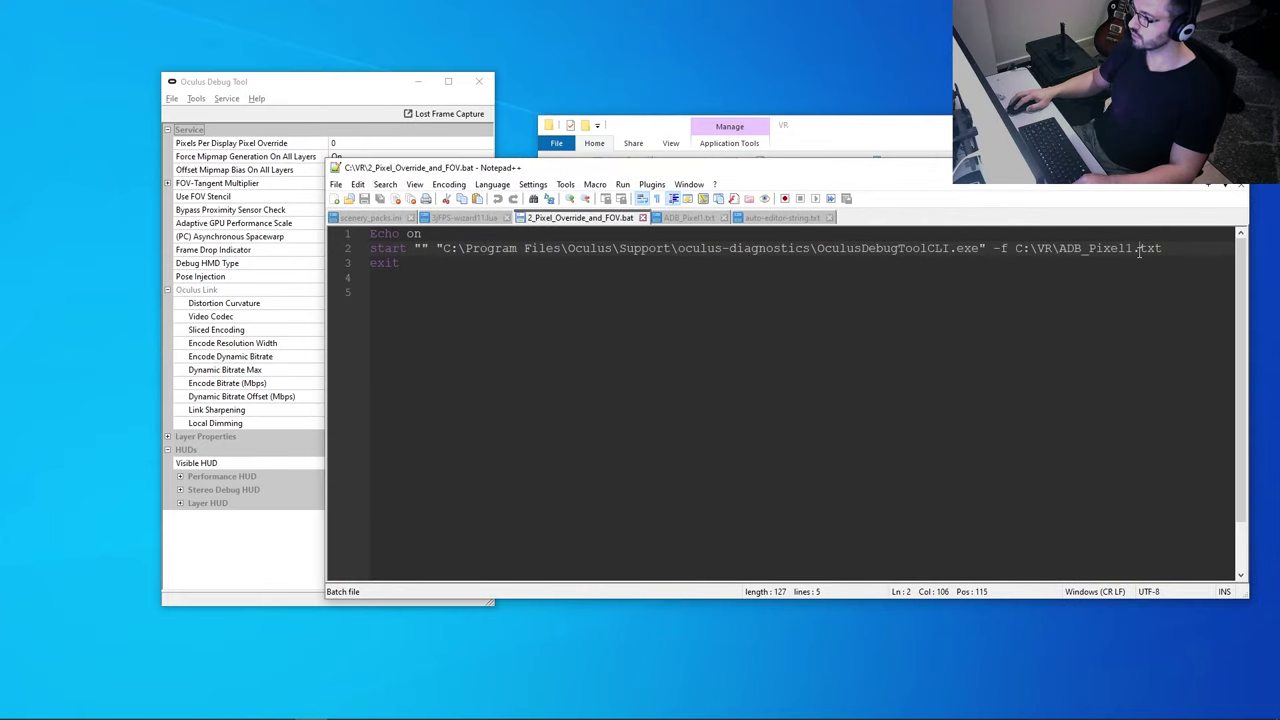
{"action": "key", "text": "alt+Tab"}
{"action": "double_click", "coordinate": [705, 270]}
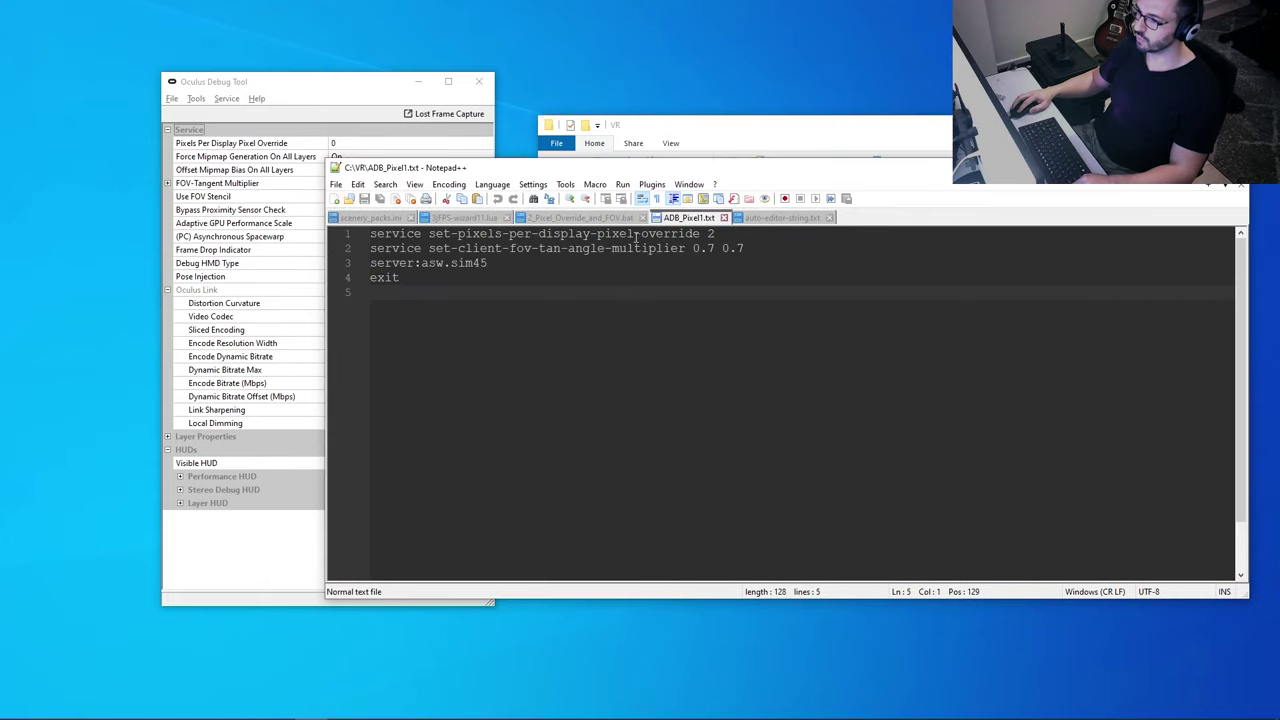
- In the Oculus Debug Tool, set Pixels Per Display Pixel Override to 2 and the horizontal FOV-Tangent Multiplier to 0.7
{"action": "left_click_drag", "start_coordinate": [349, 82], "coordinate": [273, 84]}
{"action": "left_click", "coordinate": [275, 157]}
{"action": "left_click", "coordinate": [280, 144]}
{"action": "type", "text": "2"}
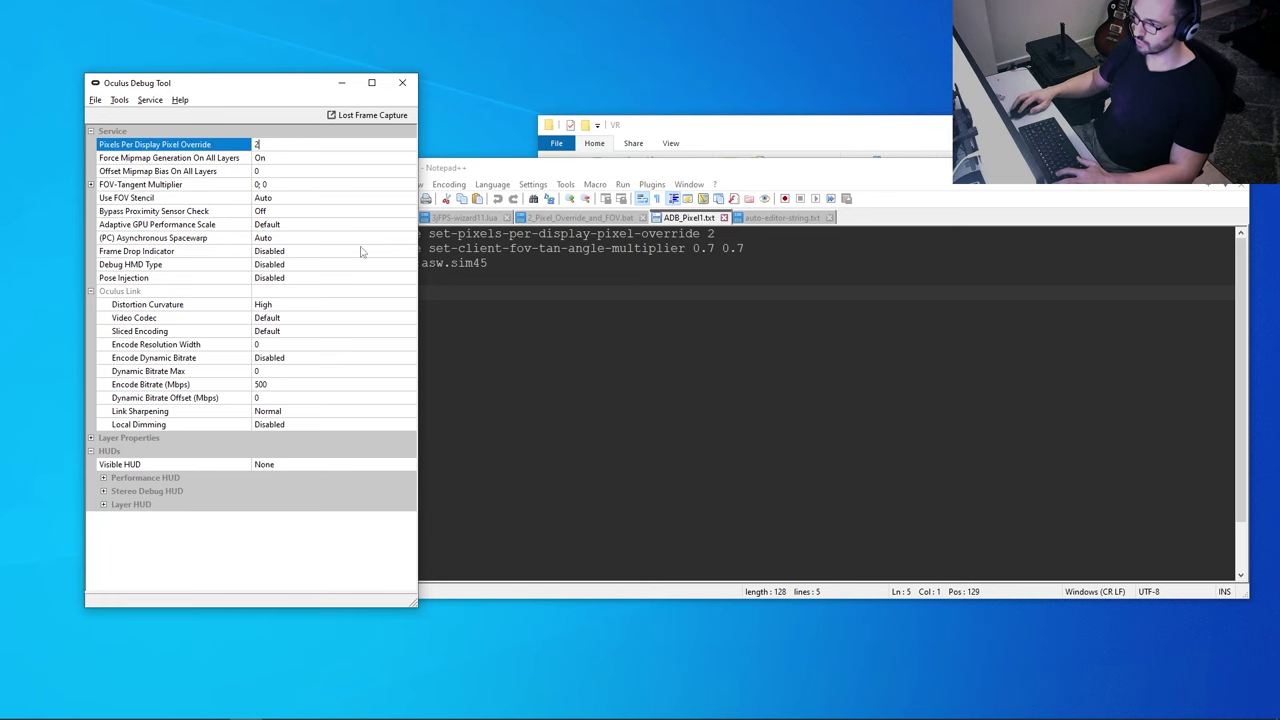
{"action": "left_click", "coordinate": [714, 248]}
{"action": "left_click", "coordinate": [91, 185]}
{"action": "left_click", "coordinate": [270, 197]}
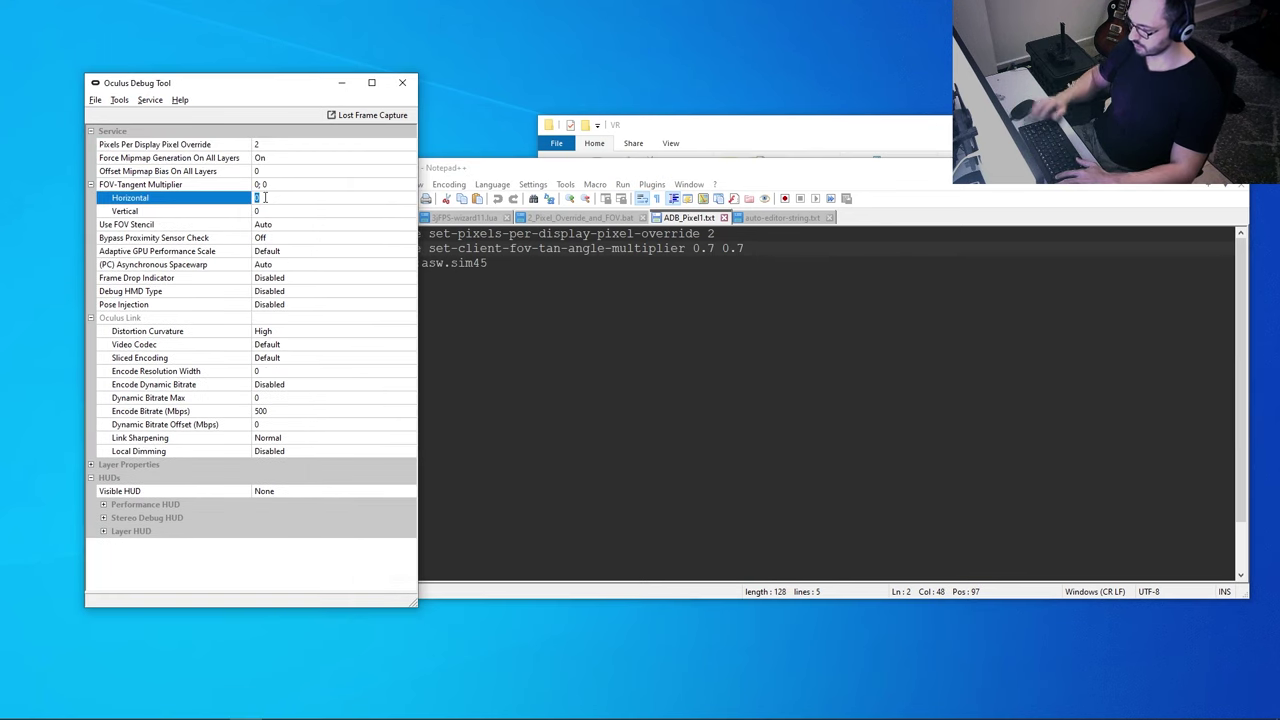
{"action": "type", "text": ".7"}
- Reset Pixels Per Display Pixel Override and the horizontal FOV-Tangent Multiplier to 0, and close the Oculus Debug Tool
{"action": "left_click", "coordinate": [307, 144]}
{"action": "type", "text": "0"}
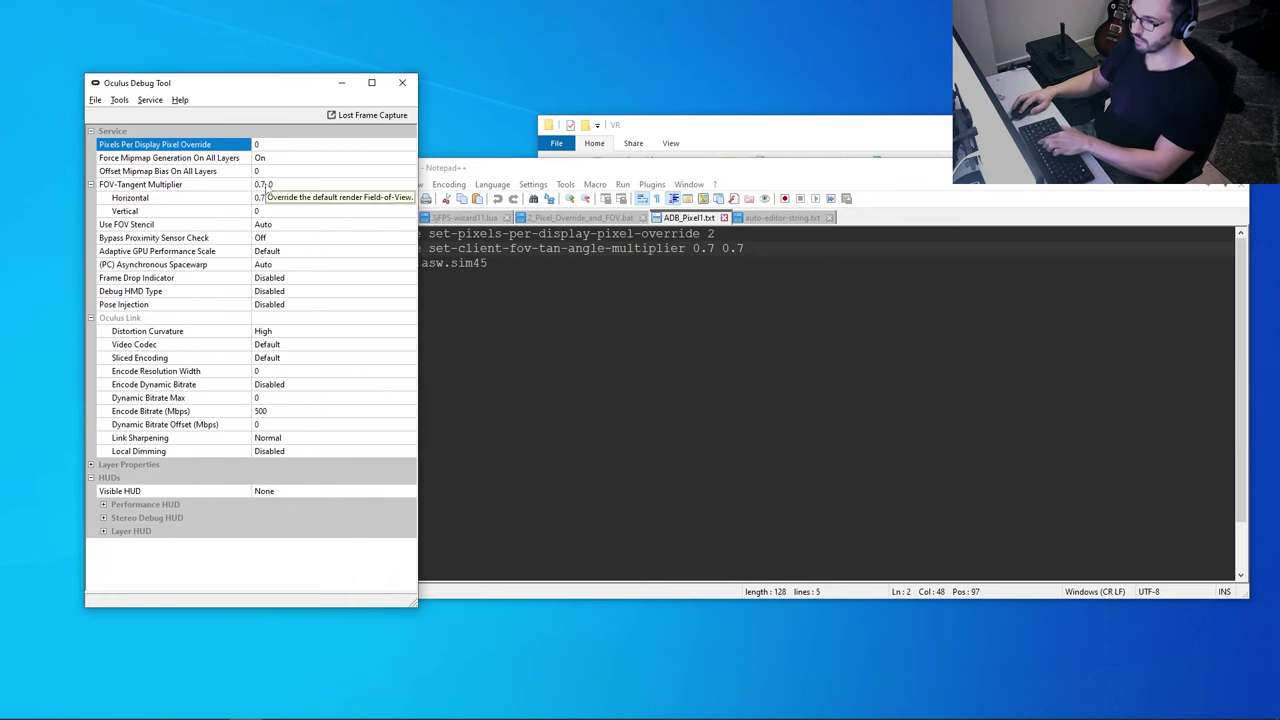
{"action": "left_click", "coordinate": [273, 197]}
{"action": "type", "text": "0"}
{"action": "key", "text": "Return"}
{"action": "left_click", "coordinate": [402, 82]}
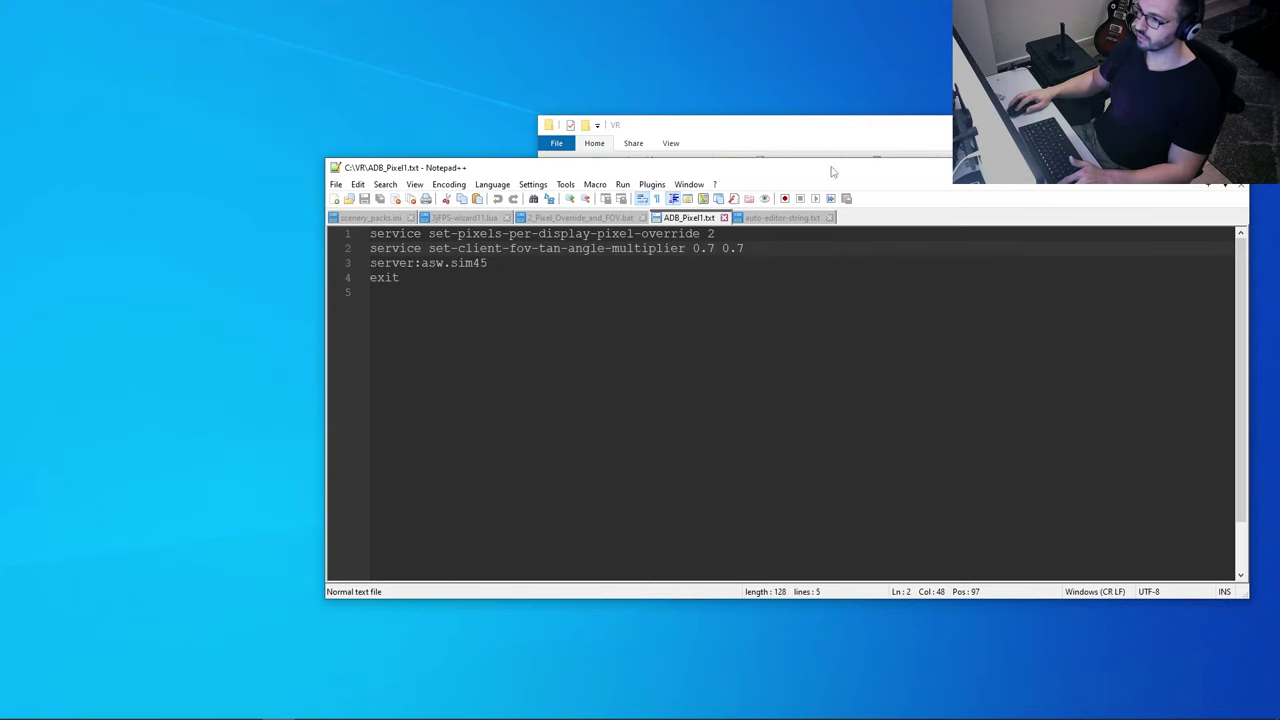
- Run 2_Pixel_Override_and_FOV.bat from the VR folder and reopen the Oculus Debug Tool to check the applied values
{"action": "left_click", "coordinate": [842, 122]}
{"action": "double_click", "coordinate": [744, 280]}
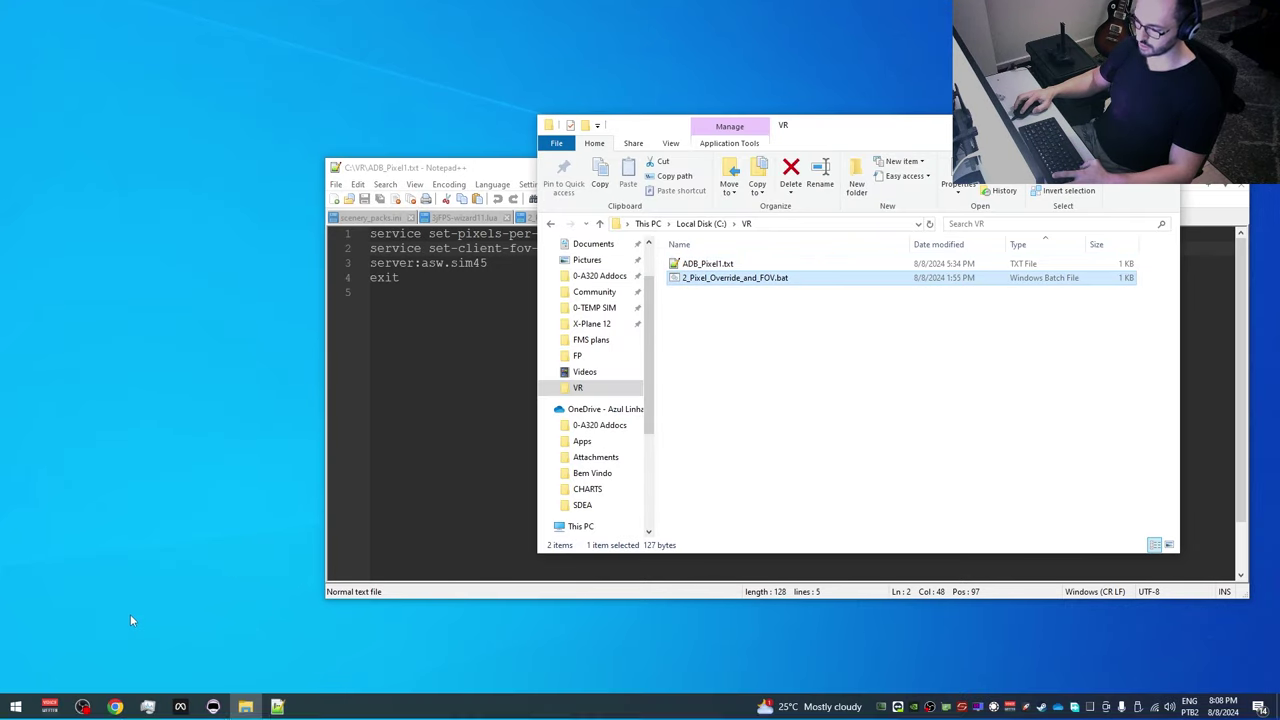
{"action": "key", "text": "super"}
{"action": "left_click", "coordinate": [252, 338]}
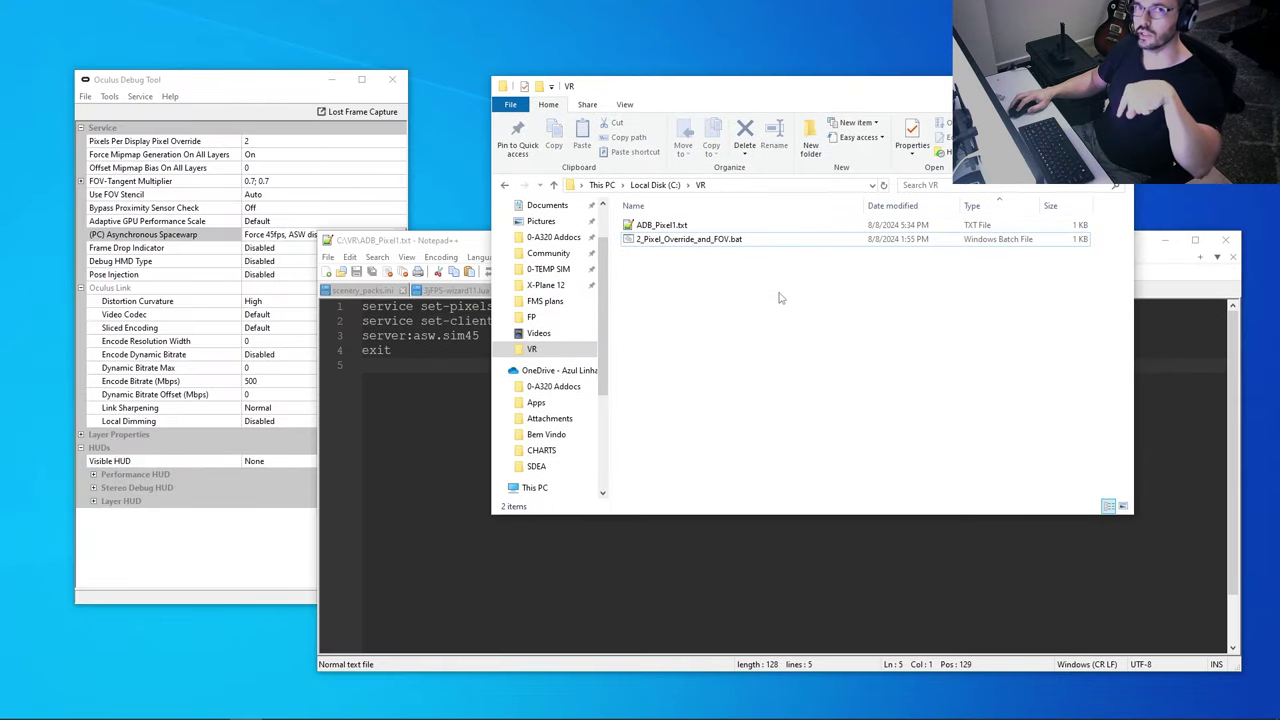
{"action": "left_click_drag", "start_coordinate": [781, 298], "coordinate": [690, 210]}
{"action": "left_click", "coordinate": [669, 287]}
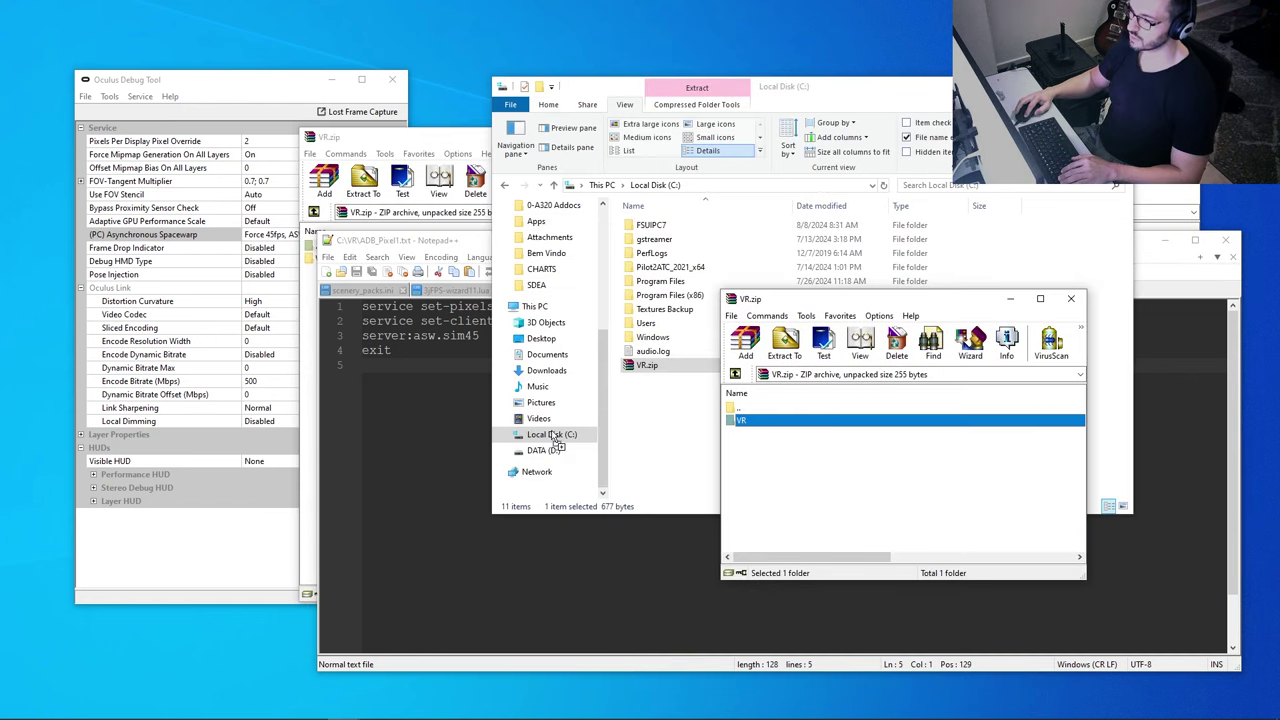
- Extract the VR folder from VR.zip to the root of Local Disk (C:) and open it to check its files
{"action": "left_click_drag", "start_coordinate": [555, 440], "coordinate": [553, 438]}
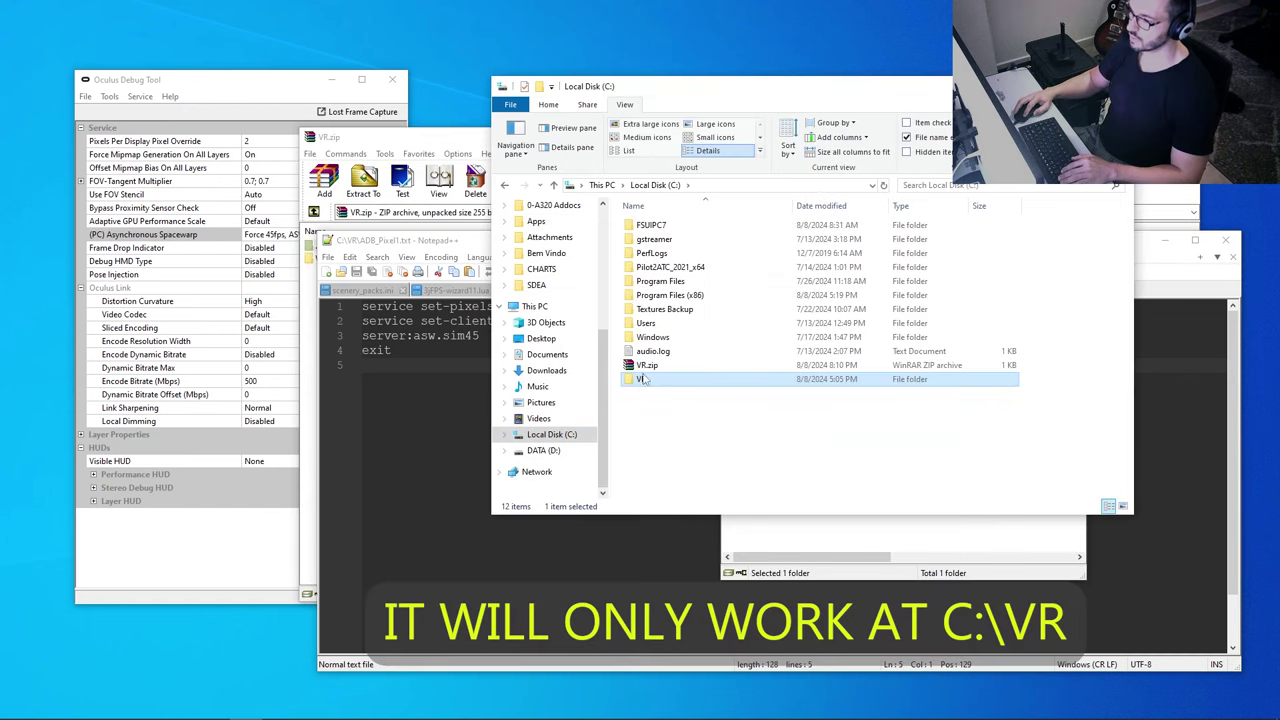
{"action": "double_click", "coordinate": [640, 381]}
{"action": "left_click_drag", "start_coordinate": [675, 292], "coordinate": [628, 220]}
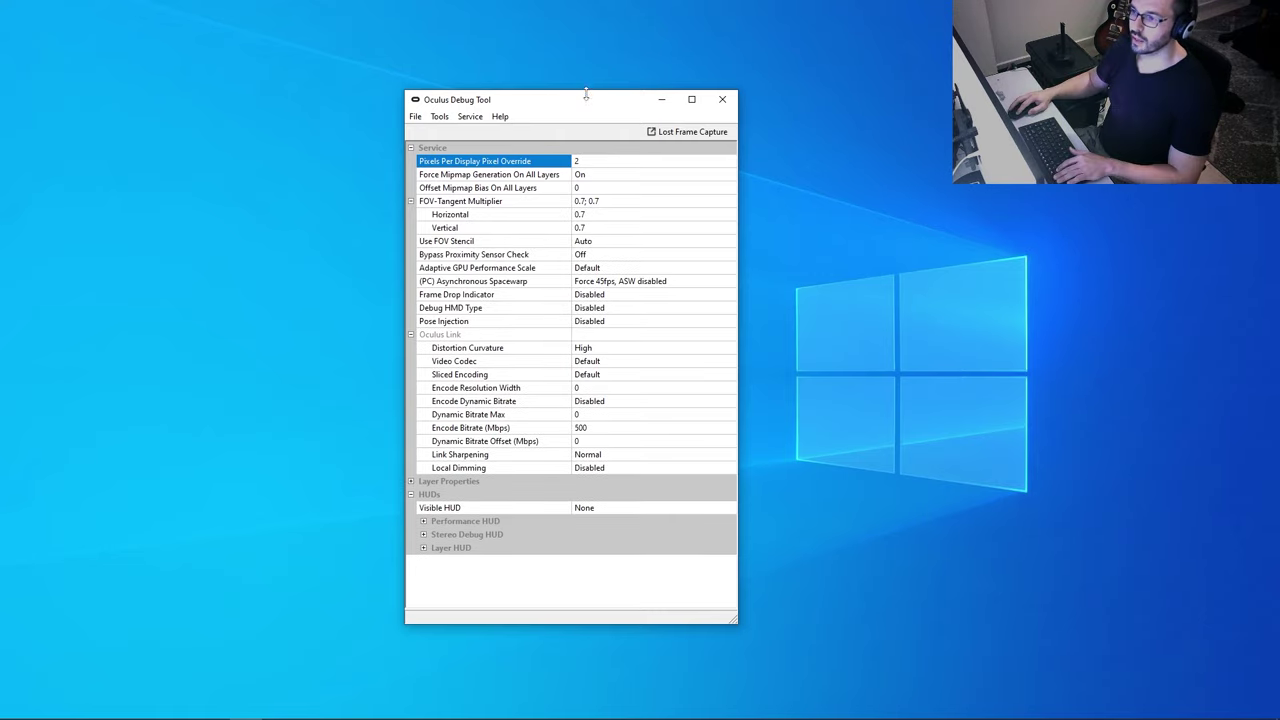
- Review the Service settings in the Oculus Debug Tool, collapsing and re-expanding the Oculus Link group
{"action": "mouse_move", "coordinate": [585, 101]}
{"action": "left_mouse_down"}
{"action": "mouse_move", "coordinate": [660, 97]}
{"action": "mouse_move", "coordinate": [570, 92]}
{"action": "left_mouse_up"}
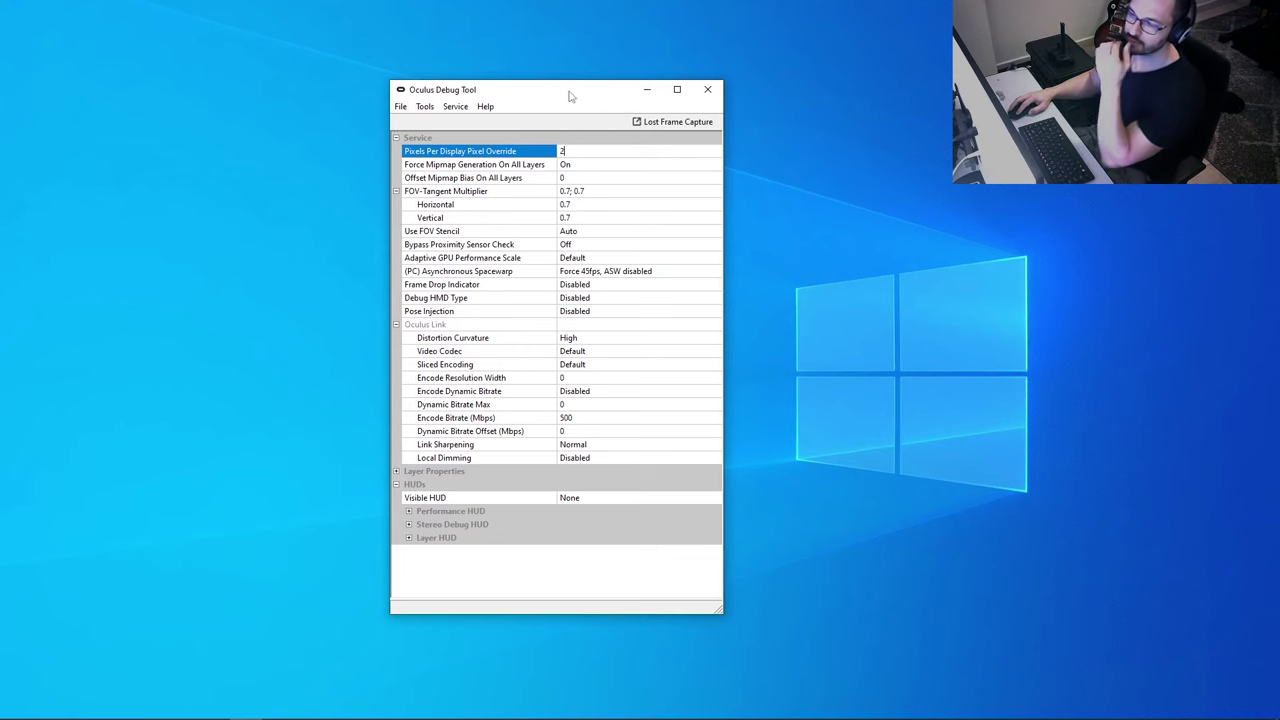
{"action": "left_click", "coordinate": [725, 309]}
{"action": "left_click", "coordinate": [396, 324]}
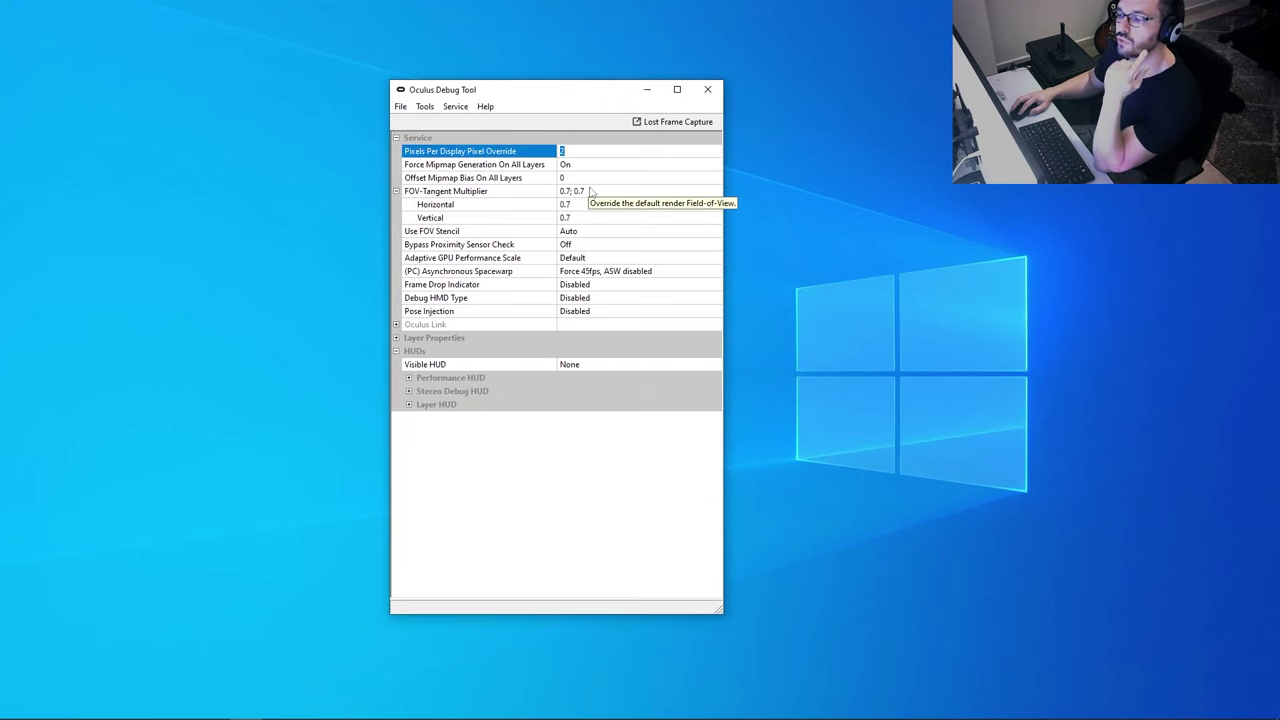
{"action": "left_click", "coordinate": [396, 324]}
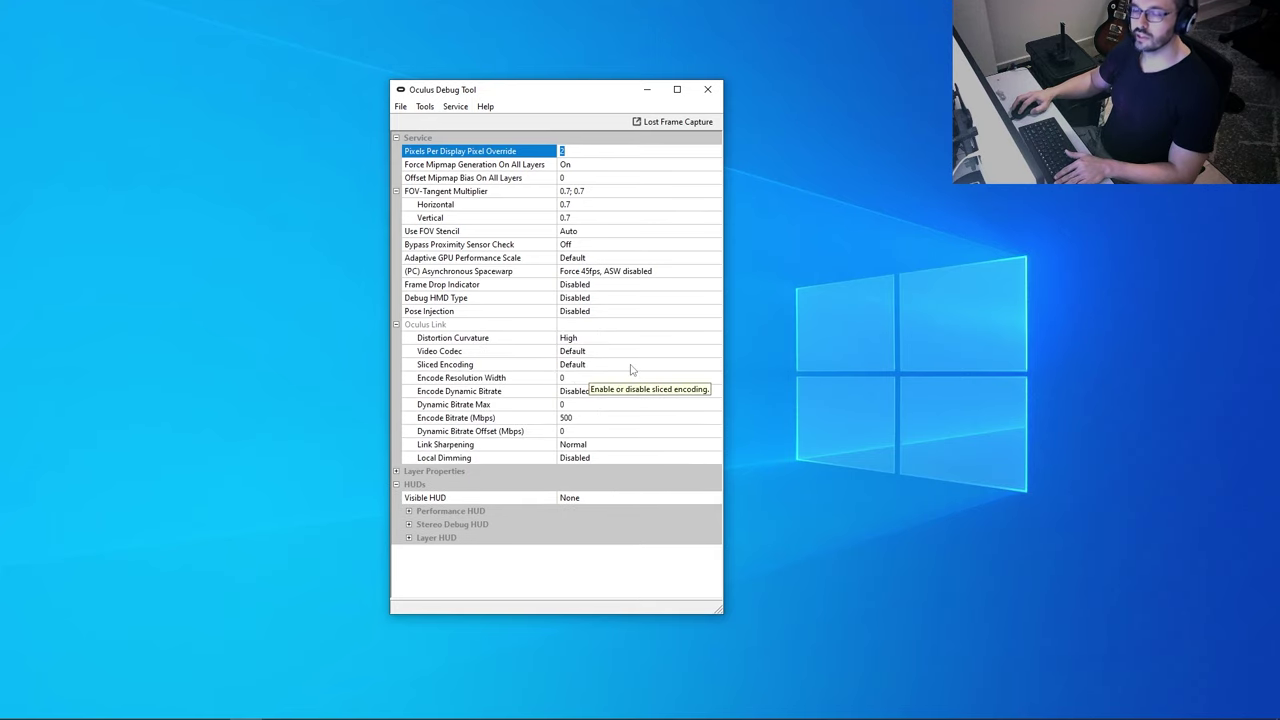
- Review the Encode Bitrate, Distortion Curvature and Link Sharpening settings, and close the Oculus Debug Tool
{"action": "left_click", "coordinate": [577, 419]}
{"action": "left_click", "coordinate": [579, 416]}
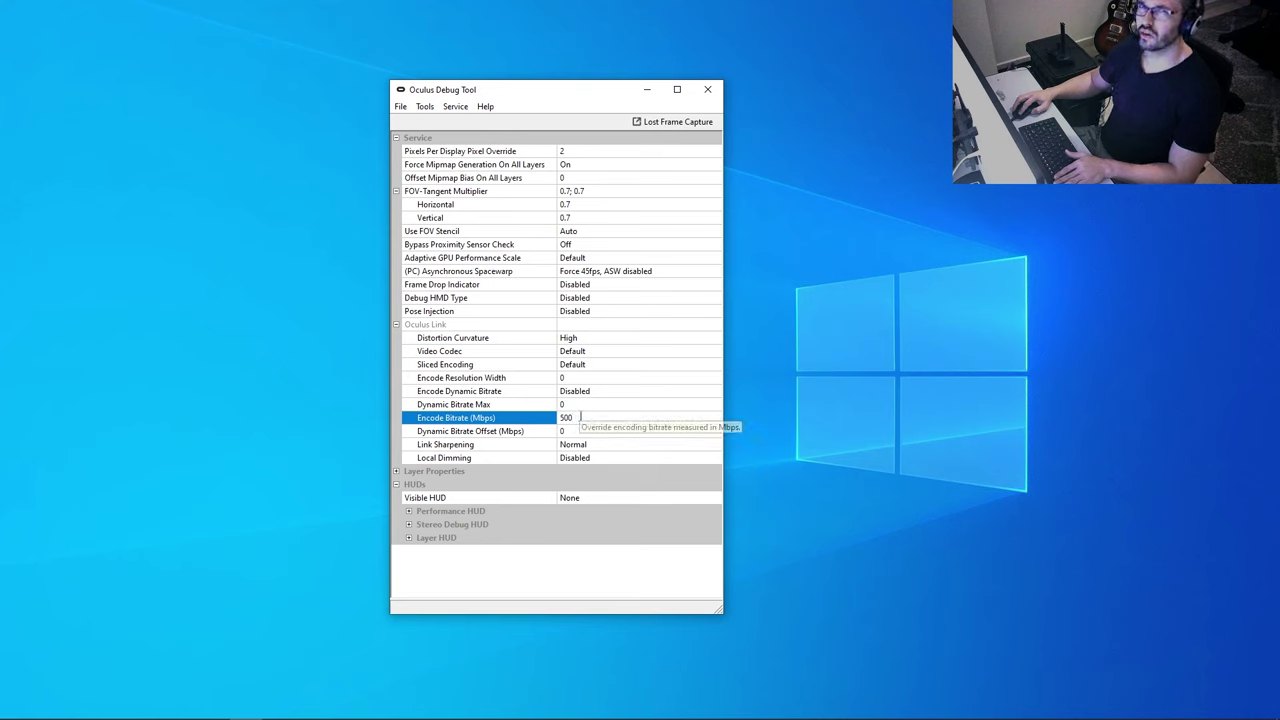
{"action": "left_click", "coordinate": [605, 340]}
{"action": "left_click", "coordinate": [608, 343]}
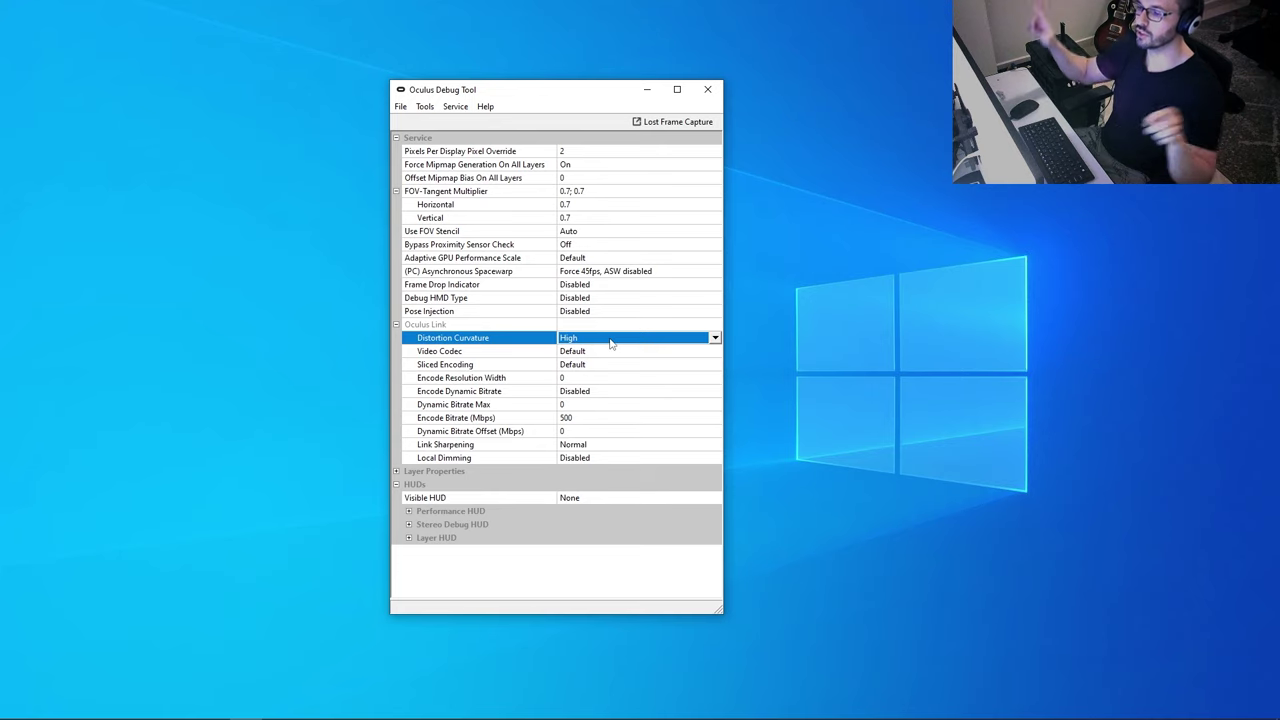
{"action": "left_click_drag", "start_coordinate": [440, 89], "coordinate": [482, 82]}
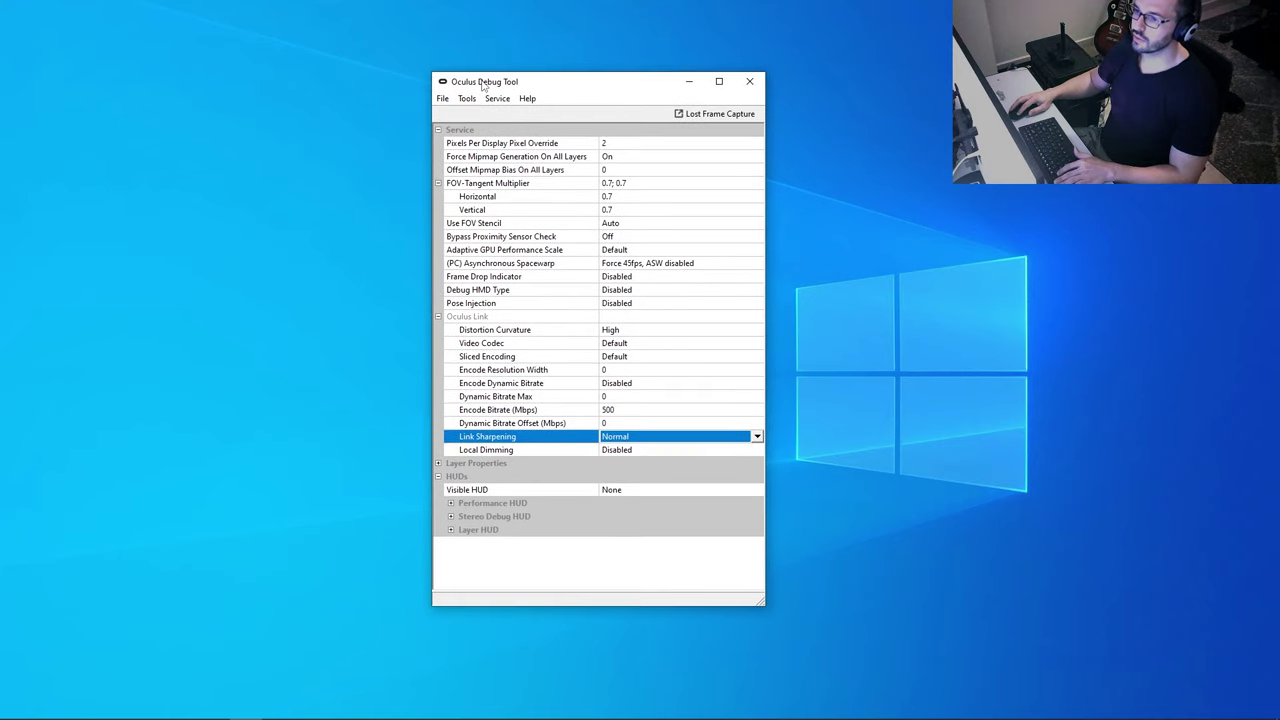
{"action": "left_click", "coordinate": [749, 81]}
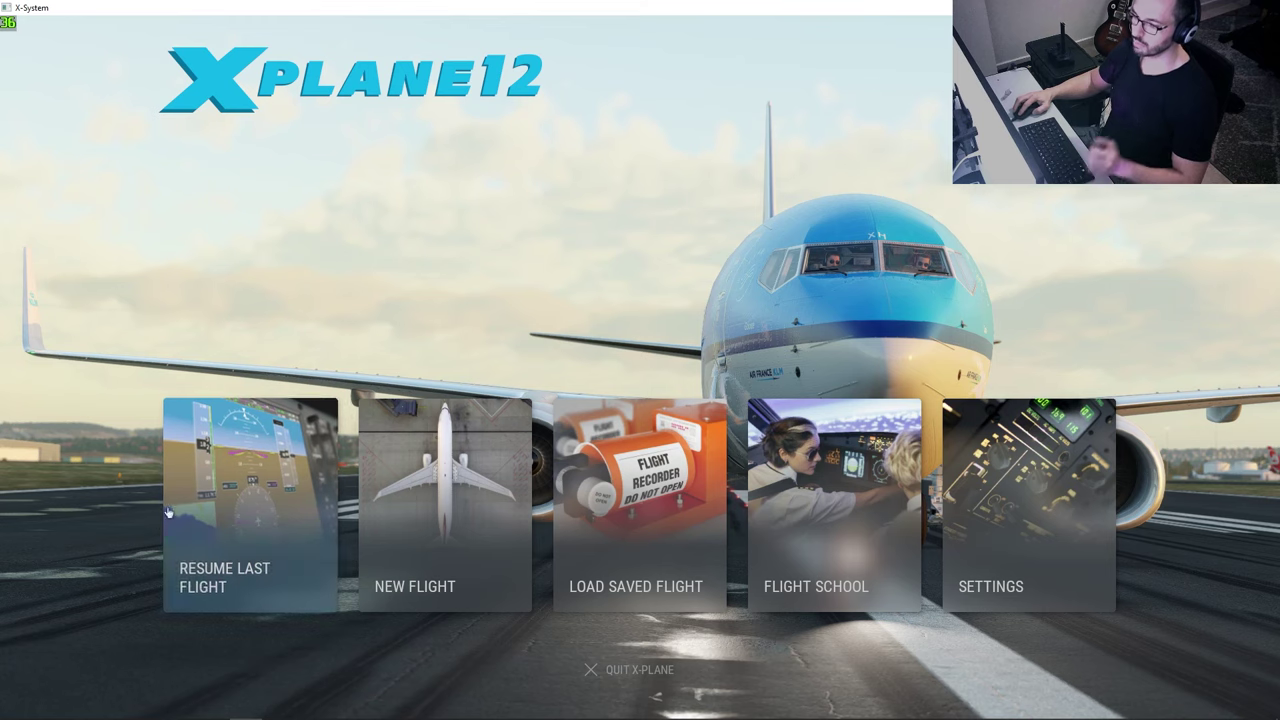
- Start a flight from the X-Plane 12 main menu and view its cockpit in VR
{"action": "left_click", "coordinate": [372, 483]}
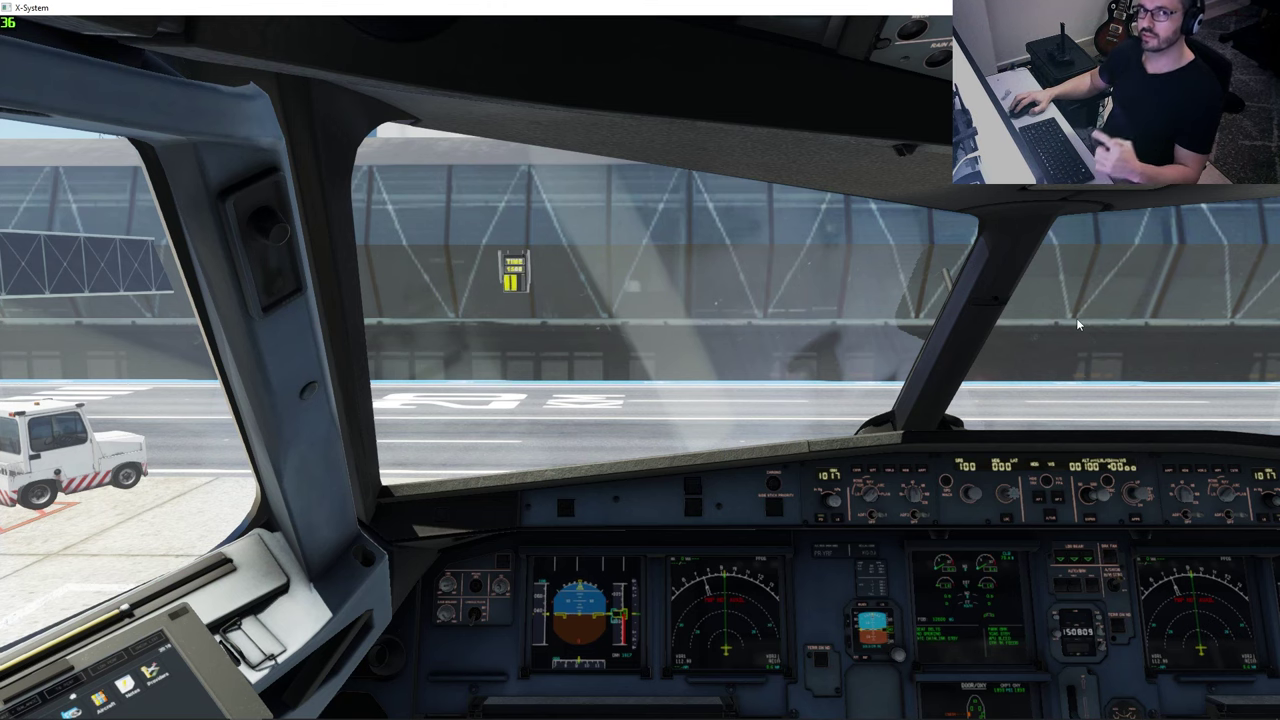
{"action": "left_click", "coordinate": [1227, 24]}
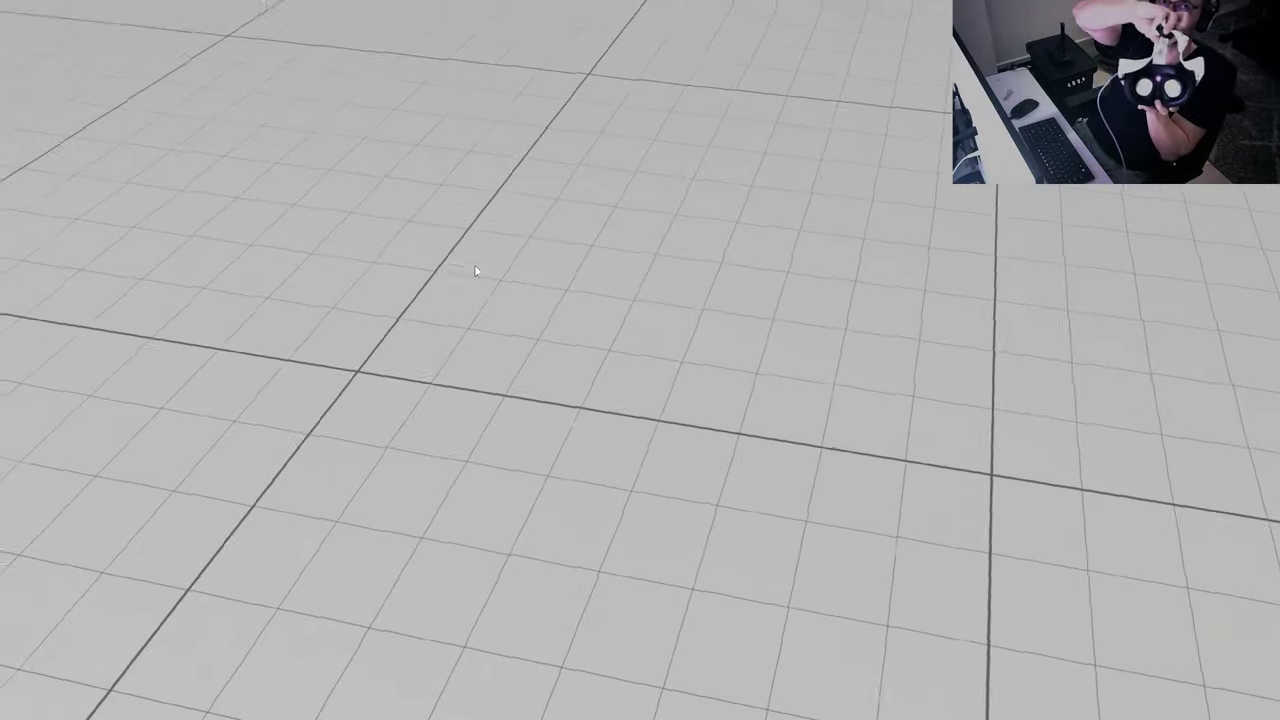
{"action": "key", "text": "alt+Tab"}
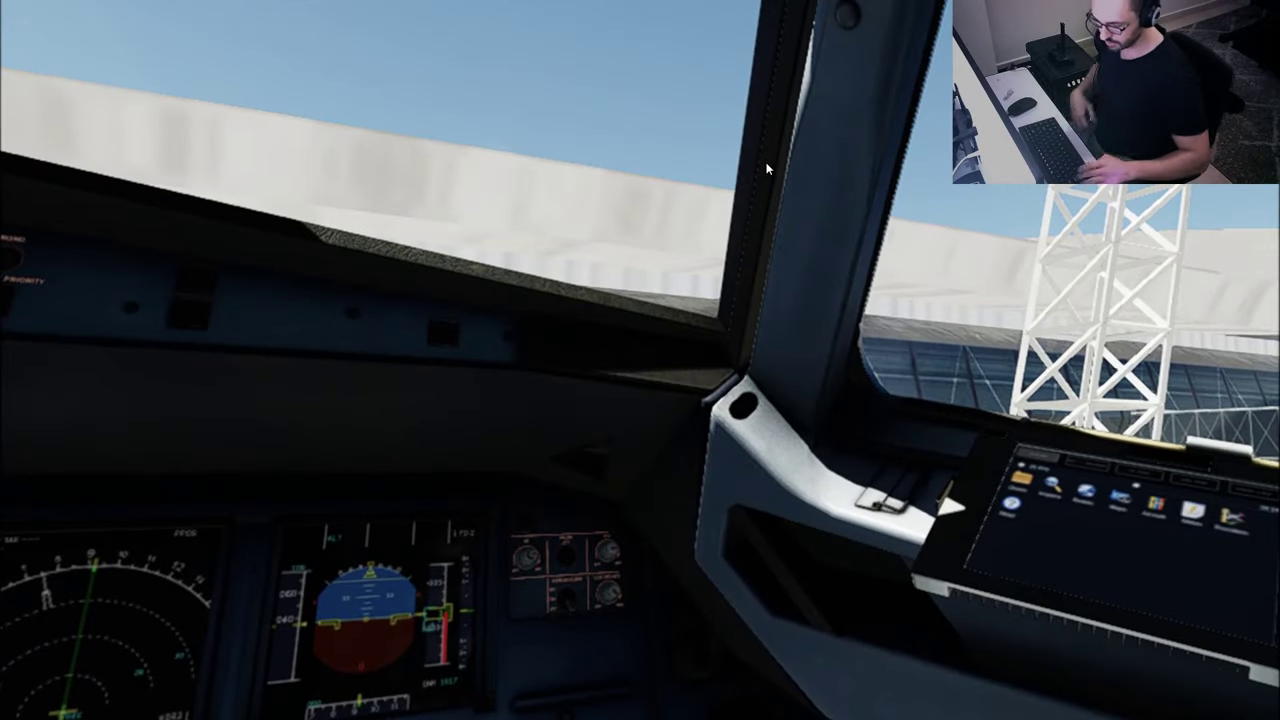
- Open the OpenXR Toolkit menu, browse its performance settings and select the upscaling Size setting
{"action": "key", "text": "ctrl+F2"}
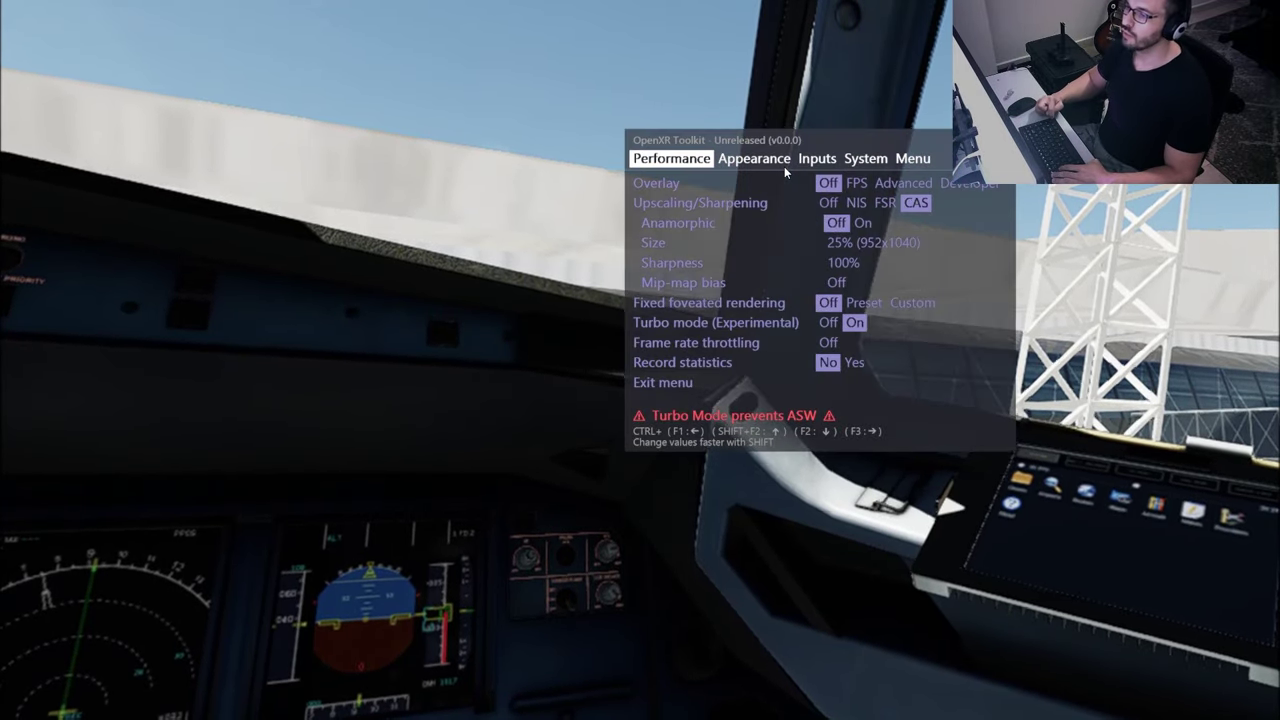
{"action": "key", "text": "ctrl+F2"}
{"action": "key", "text": "ctrl+F2"}
{"action": "key", "text": "ctrl+shift+F2"}
{"action": "key", "text": "ctrl+shift+F2"}
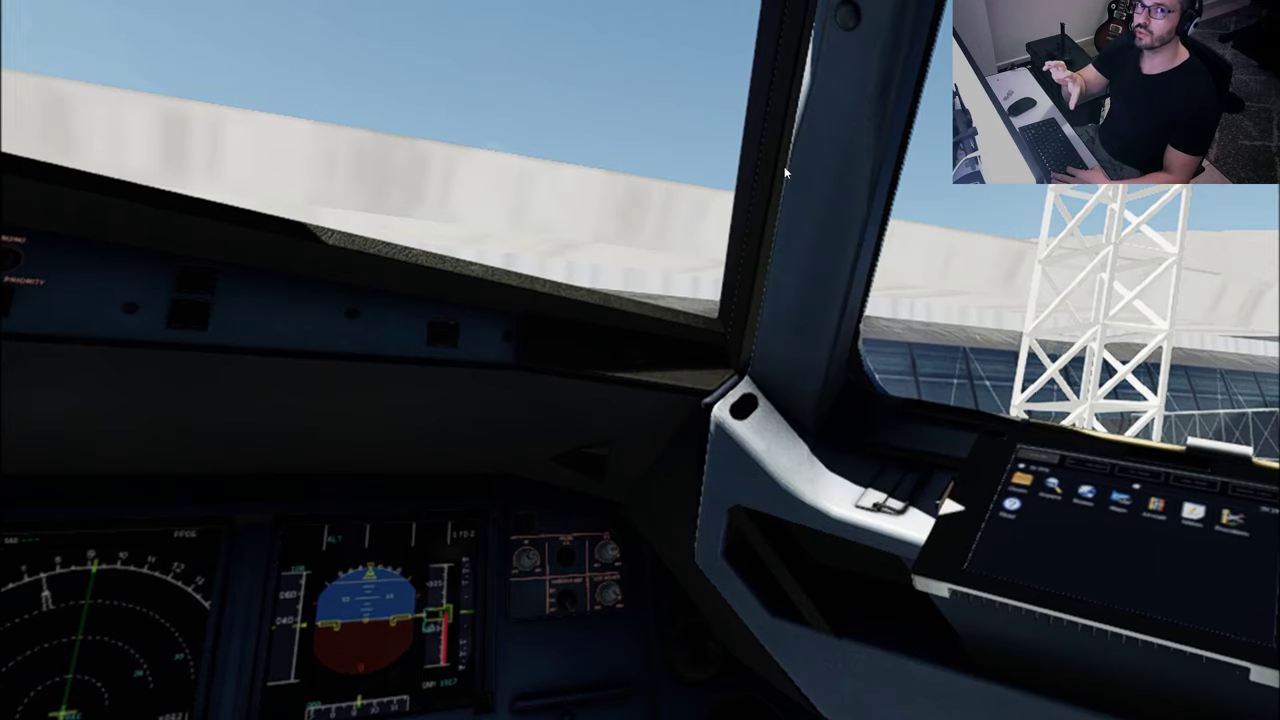
{"action": "key", "text": "ctrl+F2"}
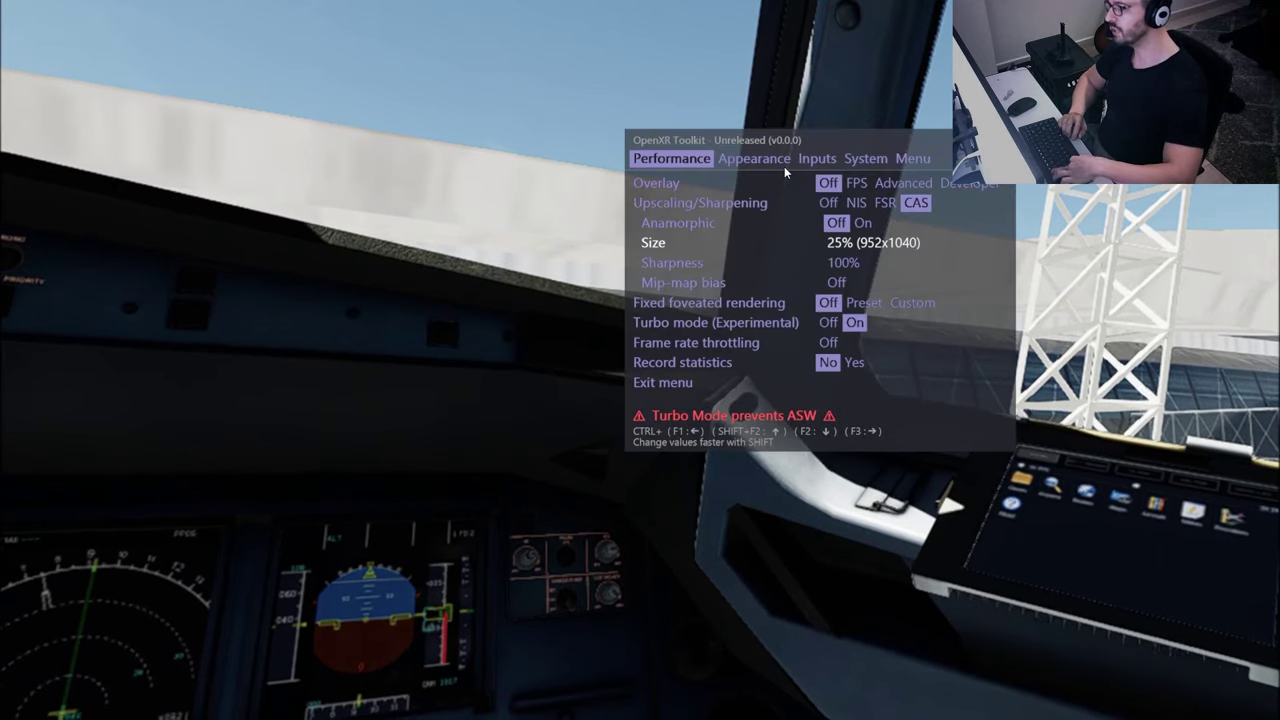
- Raise the CAS Sharpness to 70% and beyond in the OpenXR Toolkit performance settings
{"action": "key", "text": "ctrl+F3"}
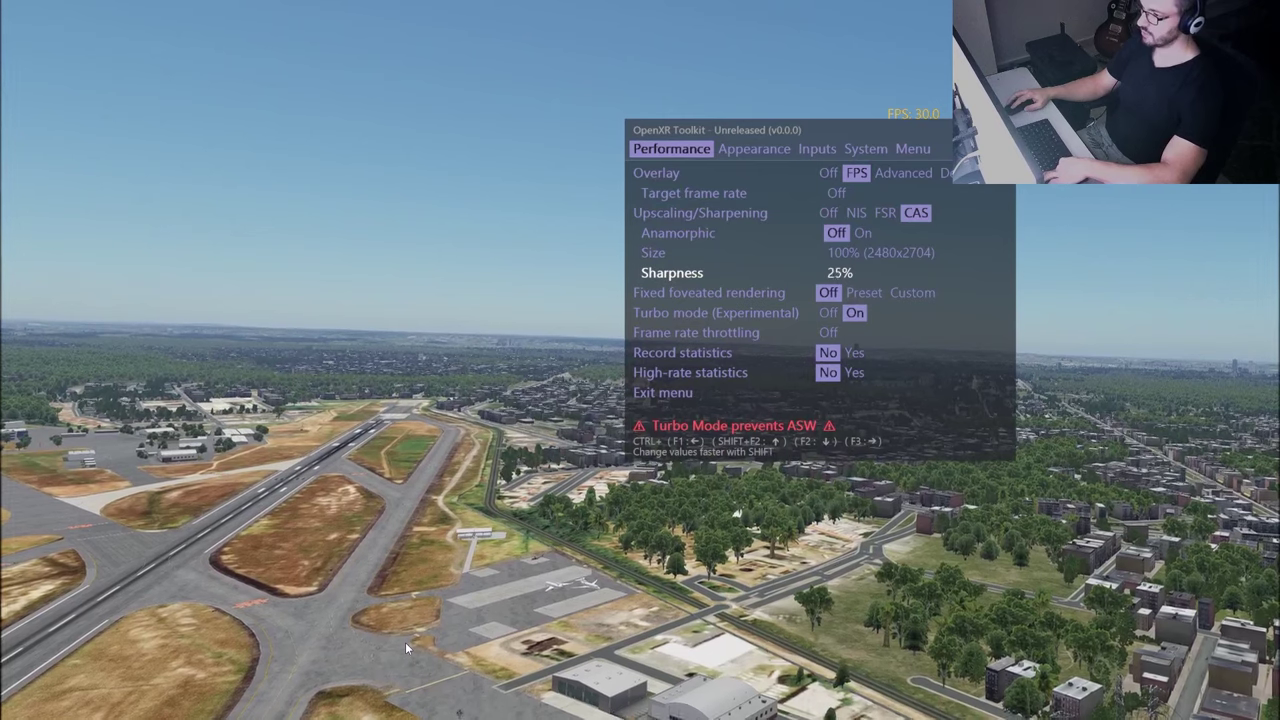
{"action": "key", "text": "ctrl+F3"}
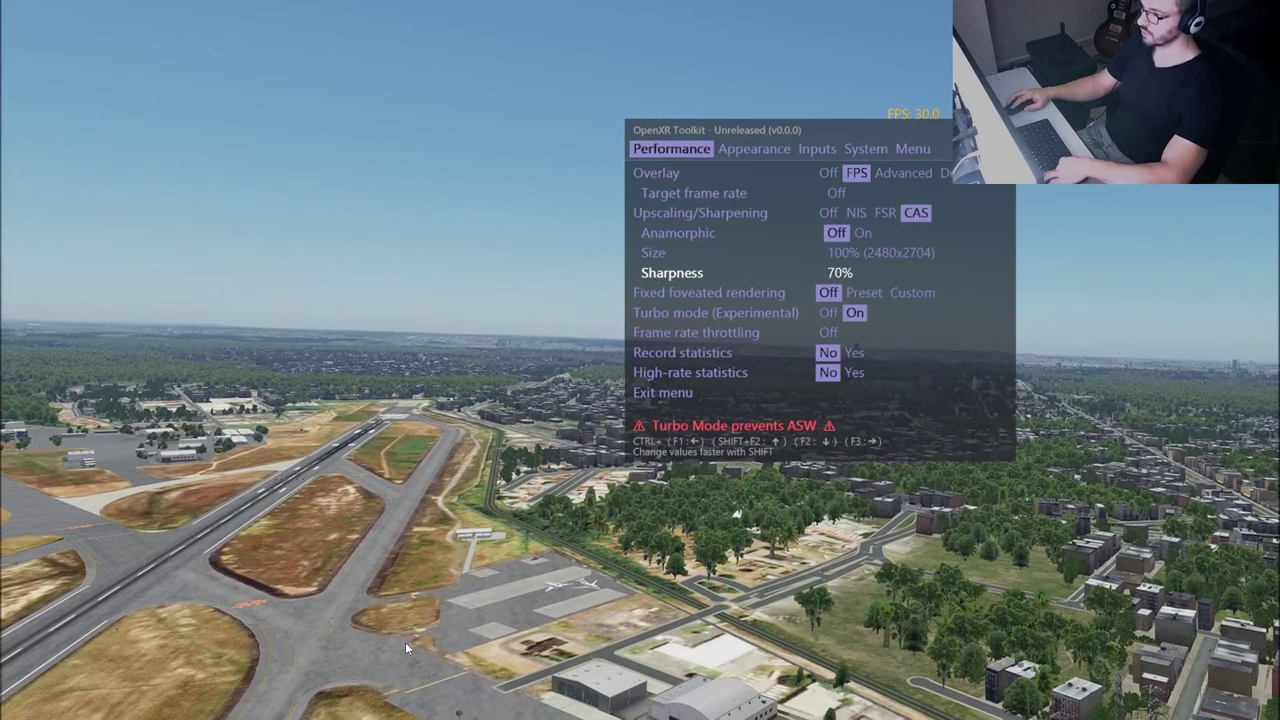
{"action": "key", "text": "ctrl+F3"}
{"action": "key", "text": "ctrl+F3"}
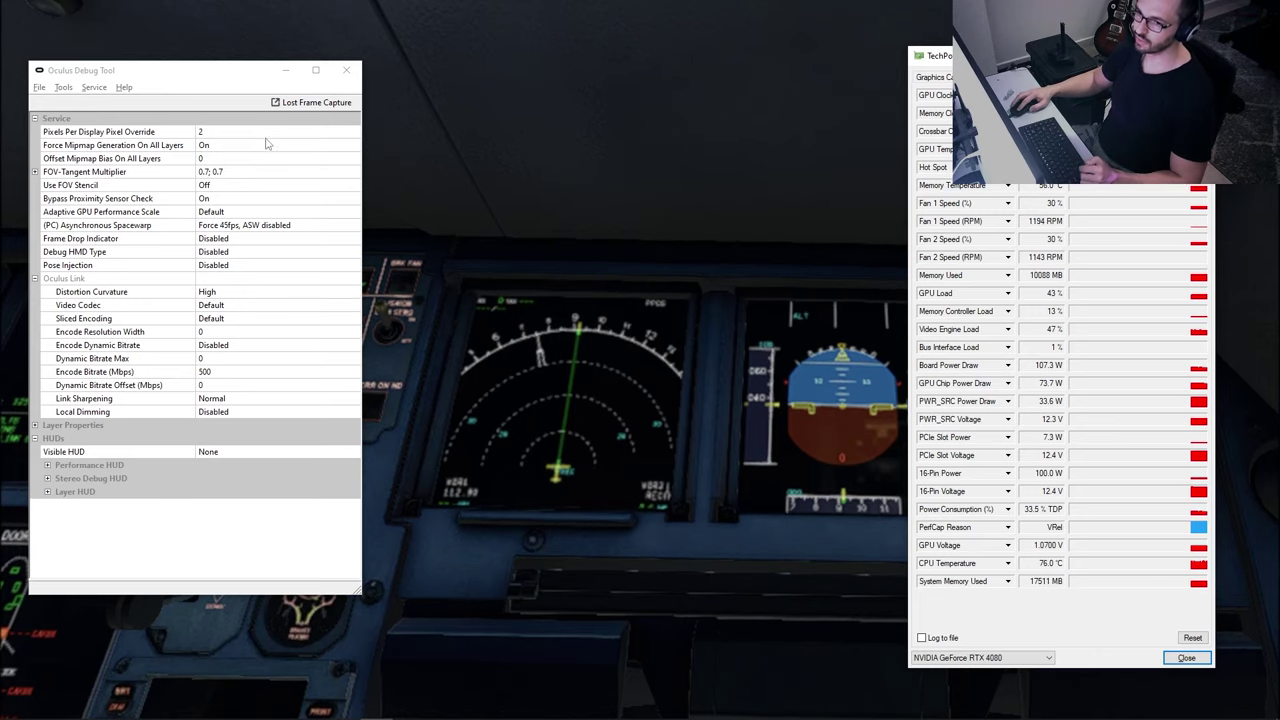
- Review the pixel override and FOV multipliers in the Oculus Debug Tool, and set (PC) Asynchronous Spacewarp to Disabled
{"action": "left_click", "coordinate": [215, 131]}
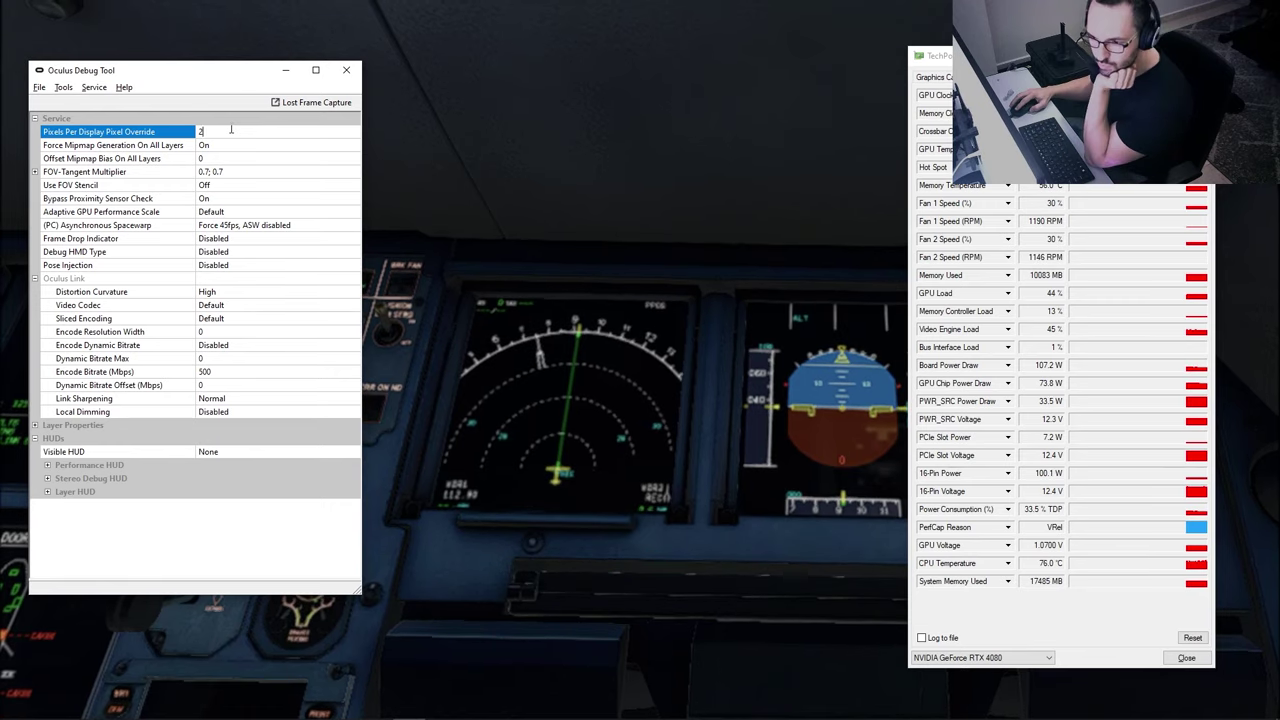
{"action": "left_click", "coordinate": [35, 173]}
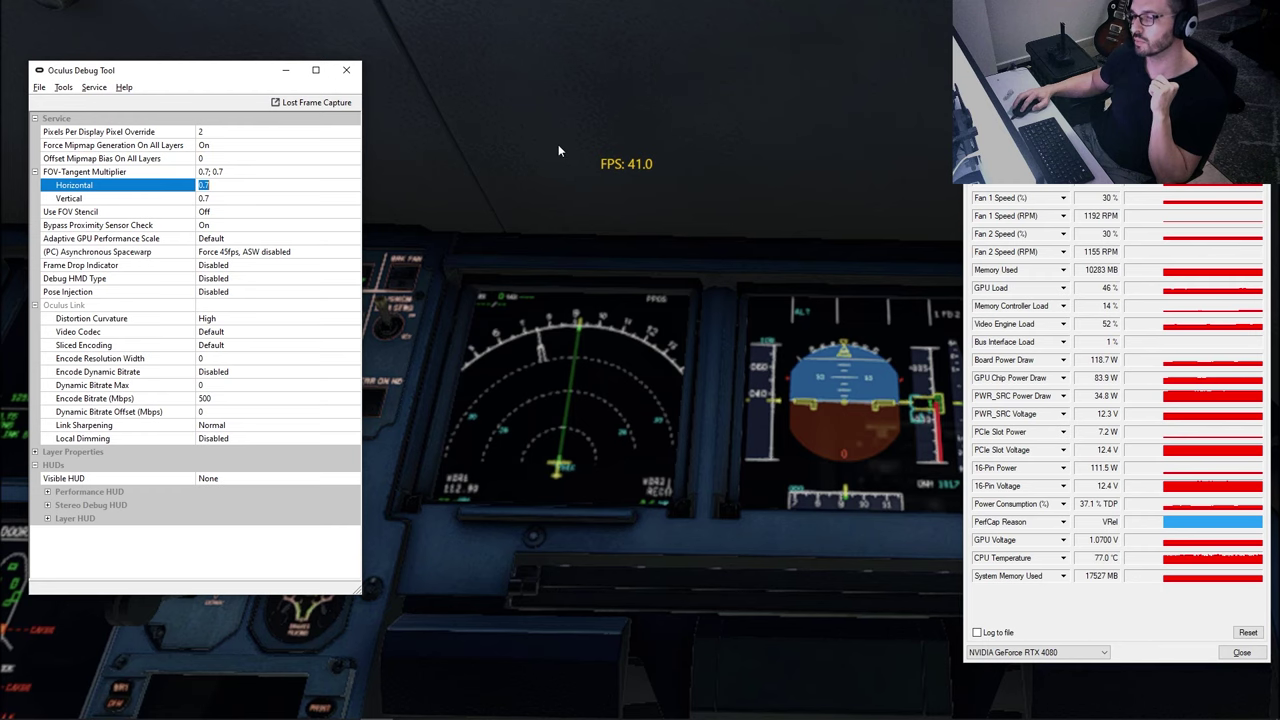
{"action": "key", "text": "alt+Tab"}
{"action": "left_click", "coordinate": [768, 618]}
{"action": "key", "text": "alt+Tab"}
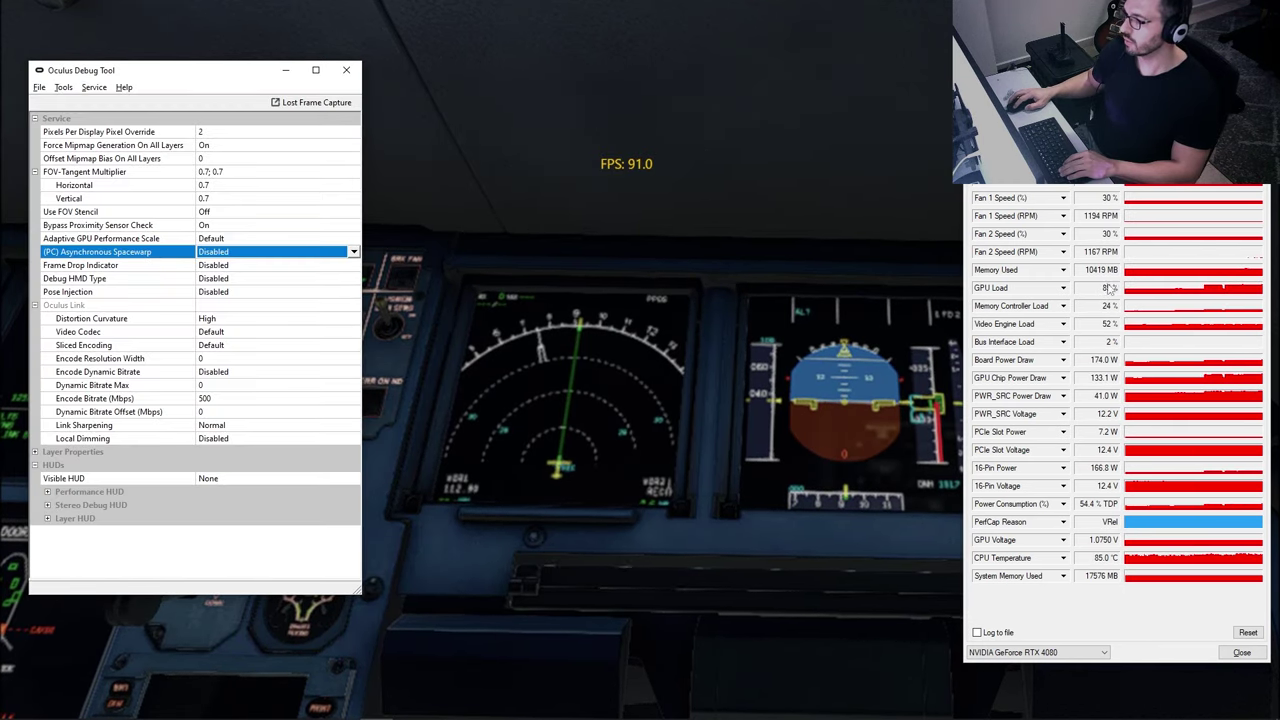
- Set (PC) Asynchronous Spacewarp to "Force 45fps, ASW disabled" in the Oculus Debug Tool and return to the X-Plane cockpit view
{"action": "left_click", "coordinate": [262, 252]}
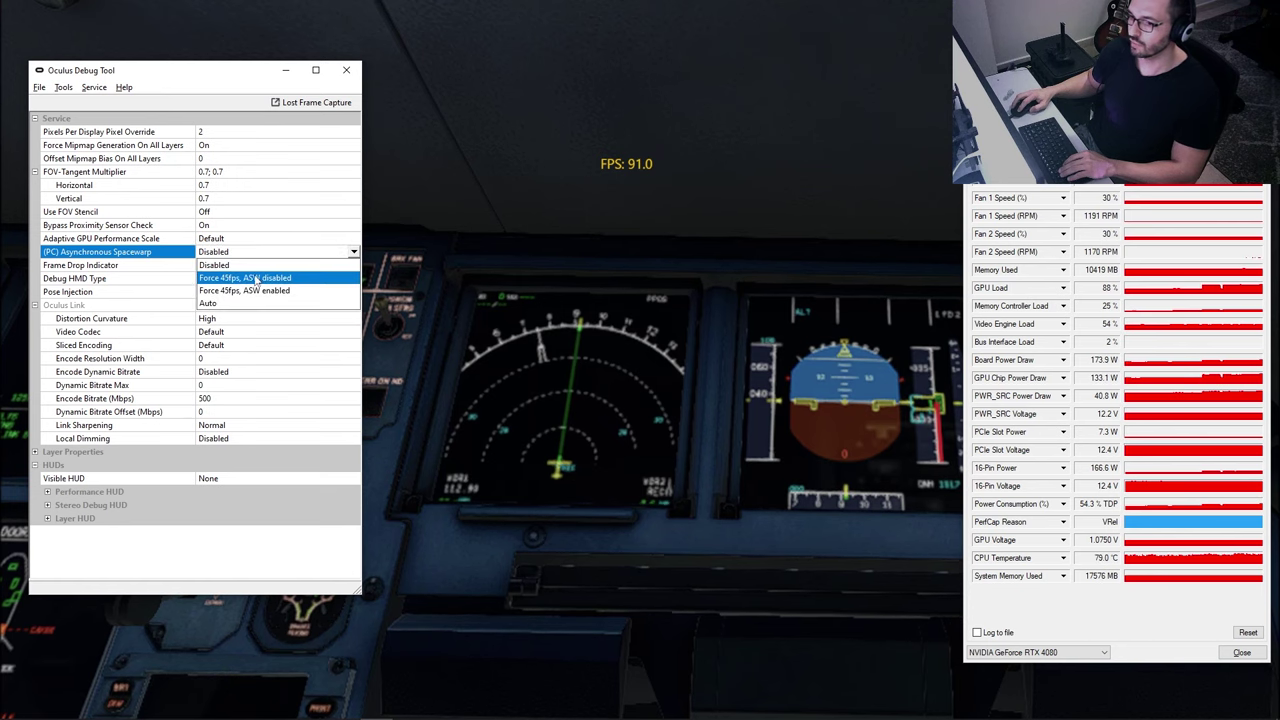
{"action": "left_click", "coordinate": [232, 278]}
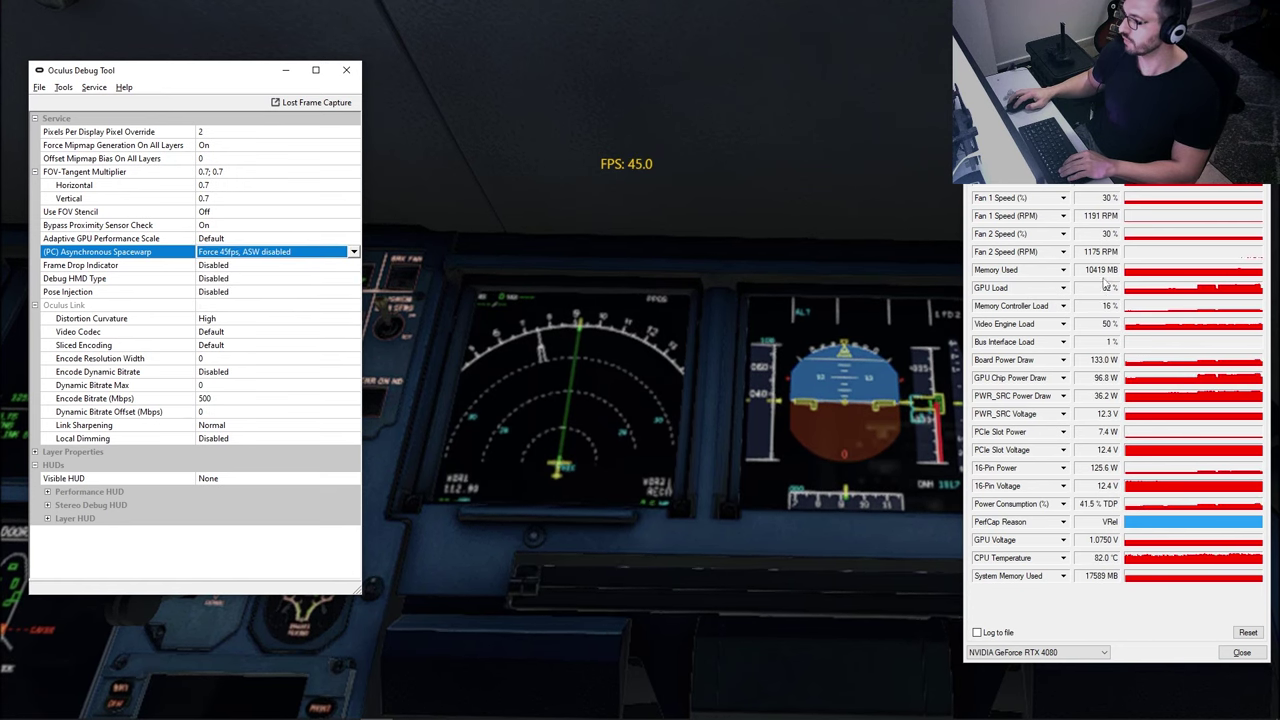
{"action": "left_click", "coordinate": [575, 139]}
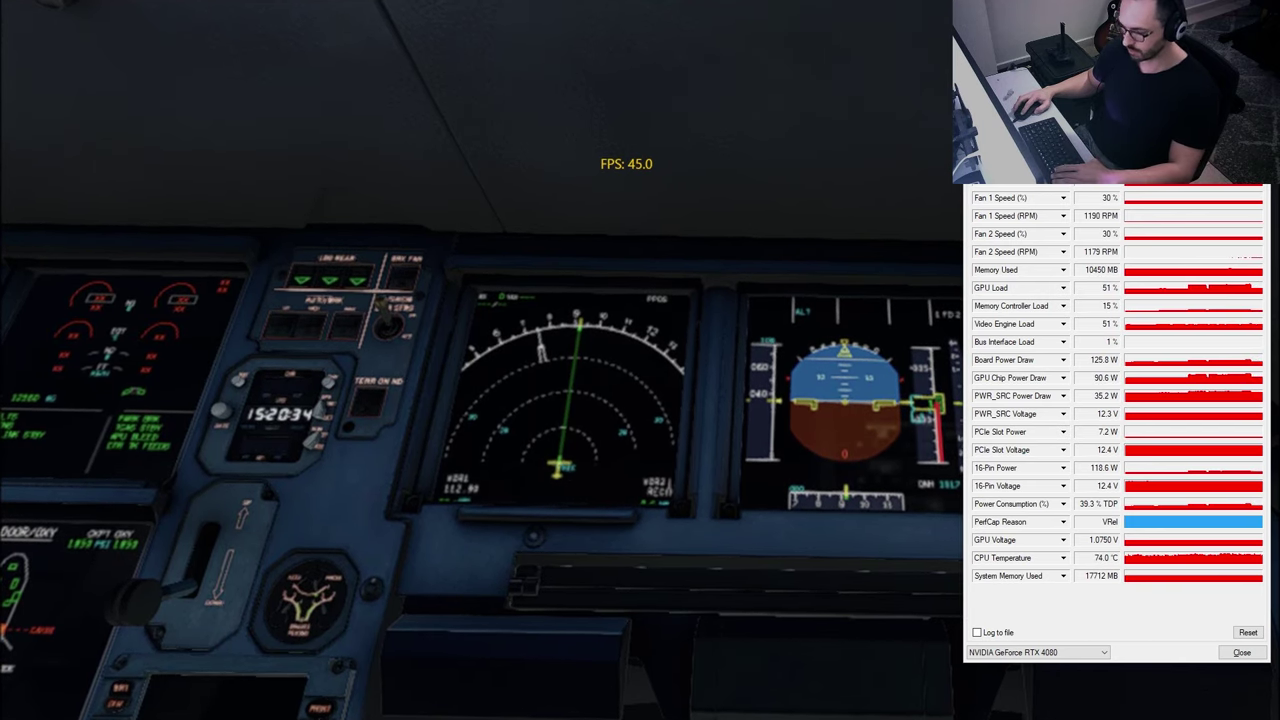
- Open the OpenXR Toolkit performance settings and raise the CAS upscaling Size to 75% (2856x3120)
{"action": "key", "text": "ctrl+F2"}
{"action": "key", "text": "ctrl+F2"}
{"action": "key", "text": "ctrl+F2"}
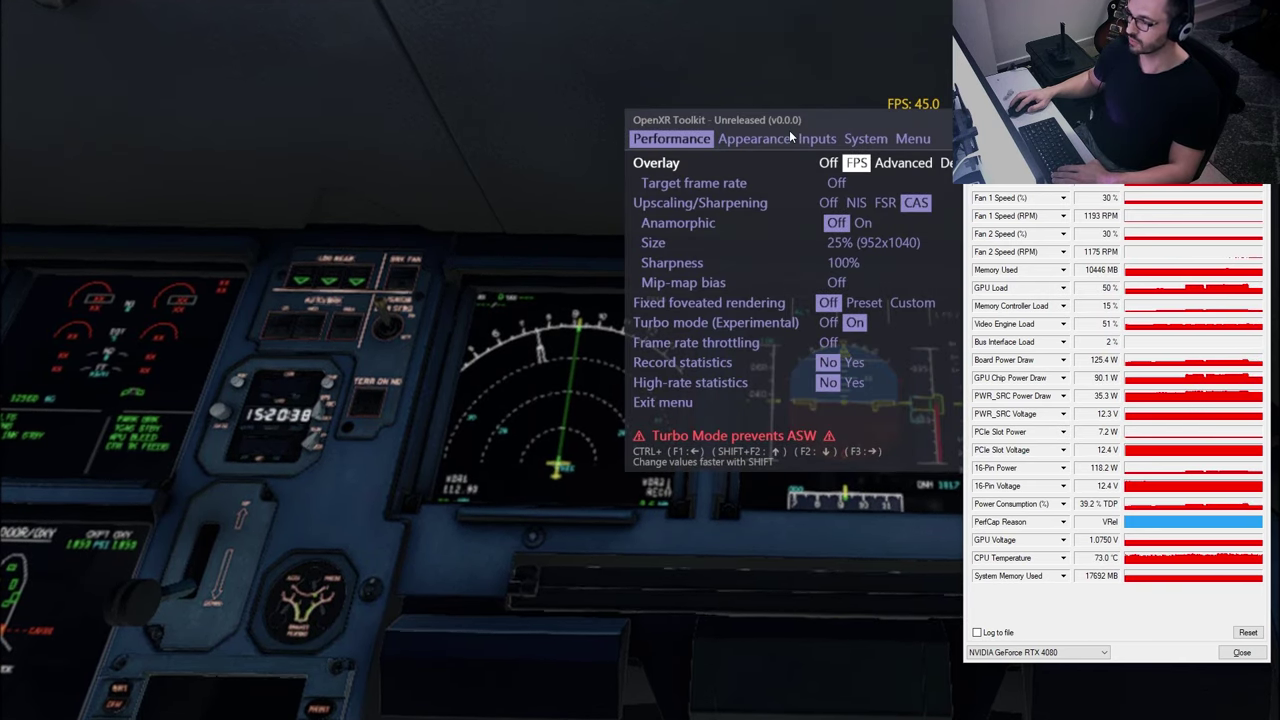
{"action": "key", "text": "ctrl+F3"}
{"action": "key", "text": "ctrl+F3"}
{"action": "key", "text": "ctrl+F3"}
{"action": "key", "text": "ctrl+F3"}
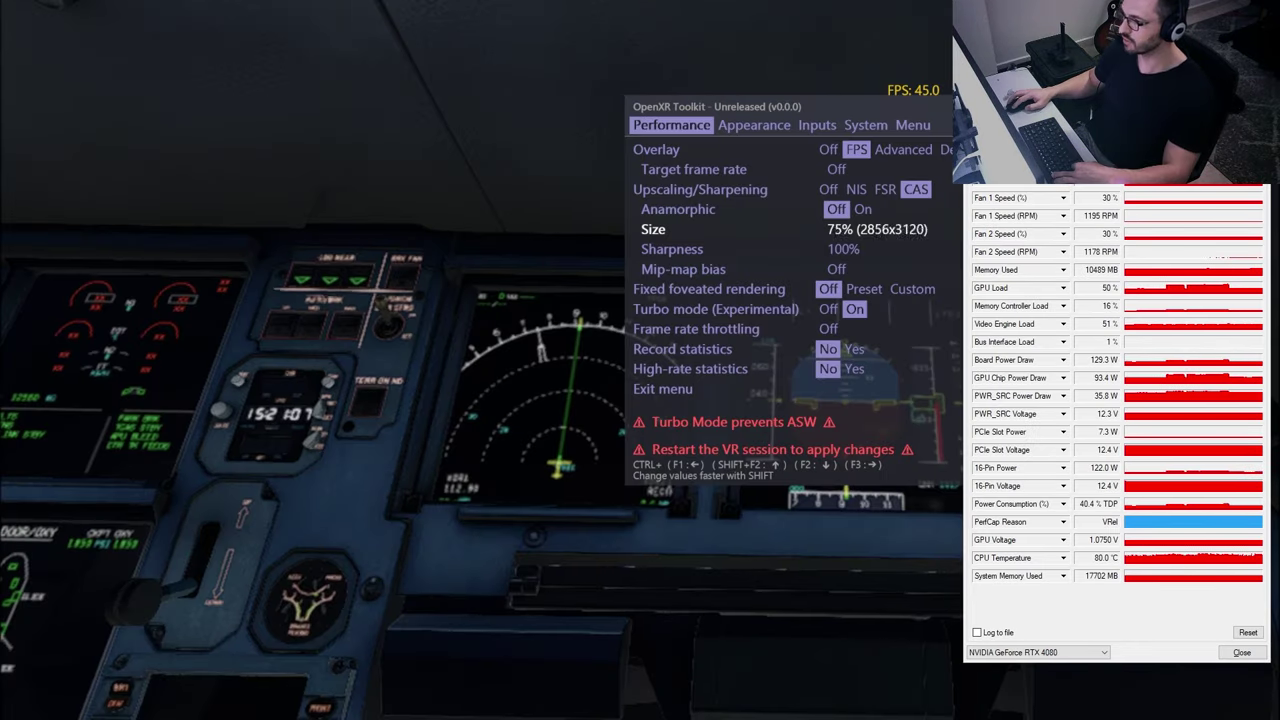
- Lower the CAS upscaling Size to 53% (2018x2204) in the OpenXR Toolkit
{"action": "key", "text": "ctrl+F1"}
{"action": "key", "text": "ctrl+F1"}
{"action": "key", "text": "ctrl+F1"}
{"action": "key", "text": "ctrl+F1"}
{"action": "key", "text": "ctrl+F1"}
{"action": "key", "text": "ctrl+F1"}
{"action": "key", "text": "ctrl+F1"}
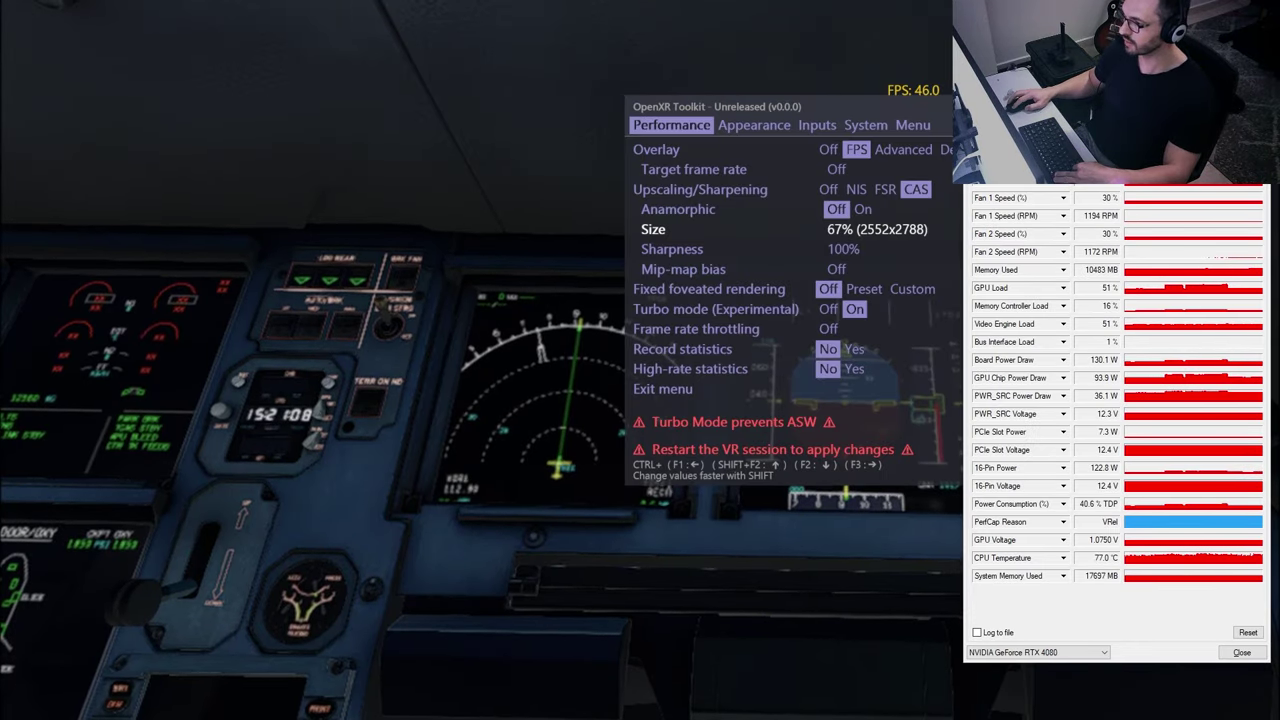
{"action": "key", "text": "ctrl+F1"}
{"action": "key", "text": "ctrl+F1"}
{"action": "key", "text": "ctrl+F1"}
{"action": "key", "text": "ctrl+F1"}
{"action": "key", "text": "ctrl+F1"}
{"action": "key", "text": "ctrl+F1"}
{"action": "key", "text": "ctrl+F1"}
{"action": "key", "text": "ctrl+F1"}
{"action": "key", "text": "ctrl+F1"}
{"action": "key", "text": "ctrl+F1"}
{"action": "key", "text": "ctrl+F1"}
{"action": "key", "text": "ctrl+F1"}
{"action": "key", "text": "ctrl+F1"}
{"action": "key", "text": "ctrl+F1"}
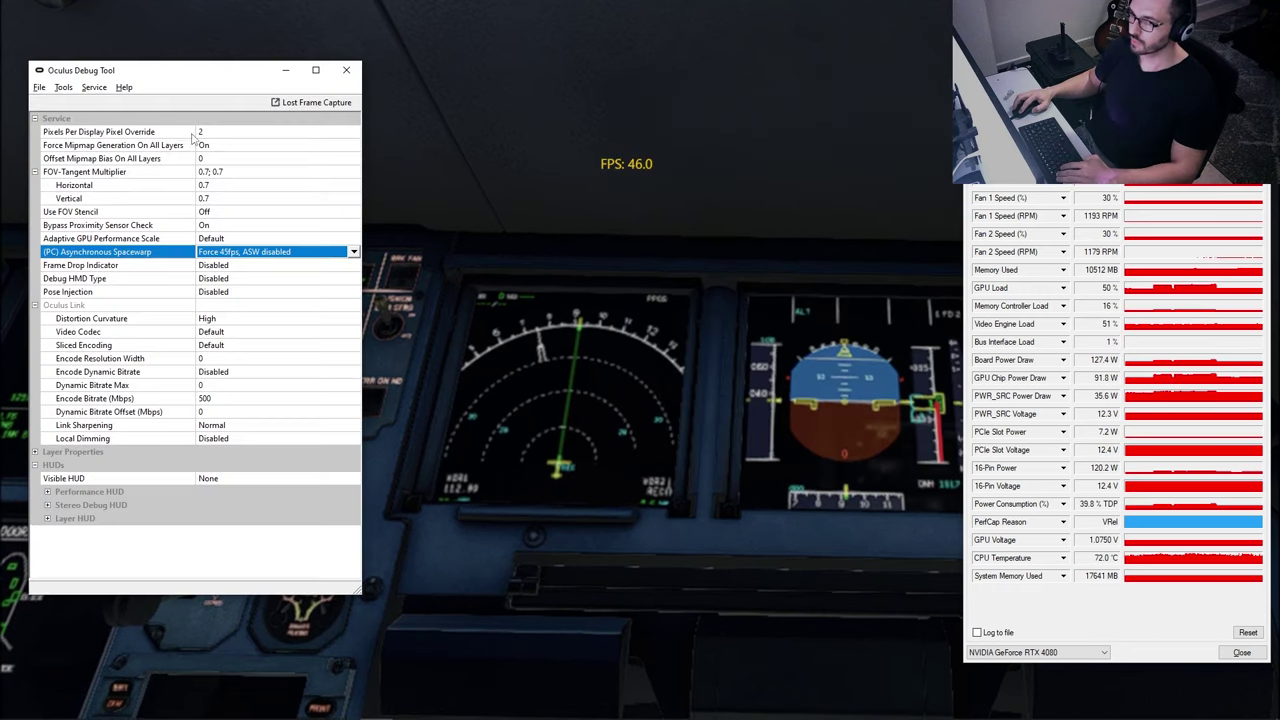
- Open the Pixels Per Display Pixel Override value in the Oculus Debug Tool and compare it with the OpenXR Toolkit Size setting
{"action": "left_click", "coordinate": [217, 134]}
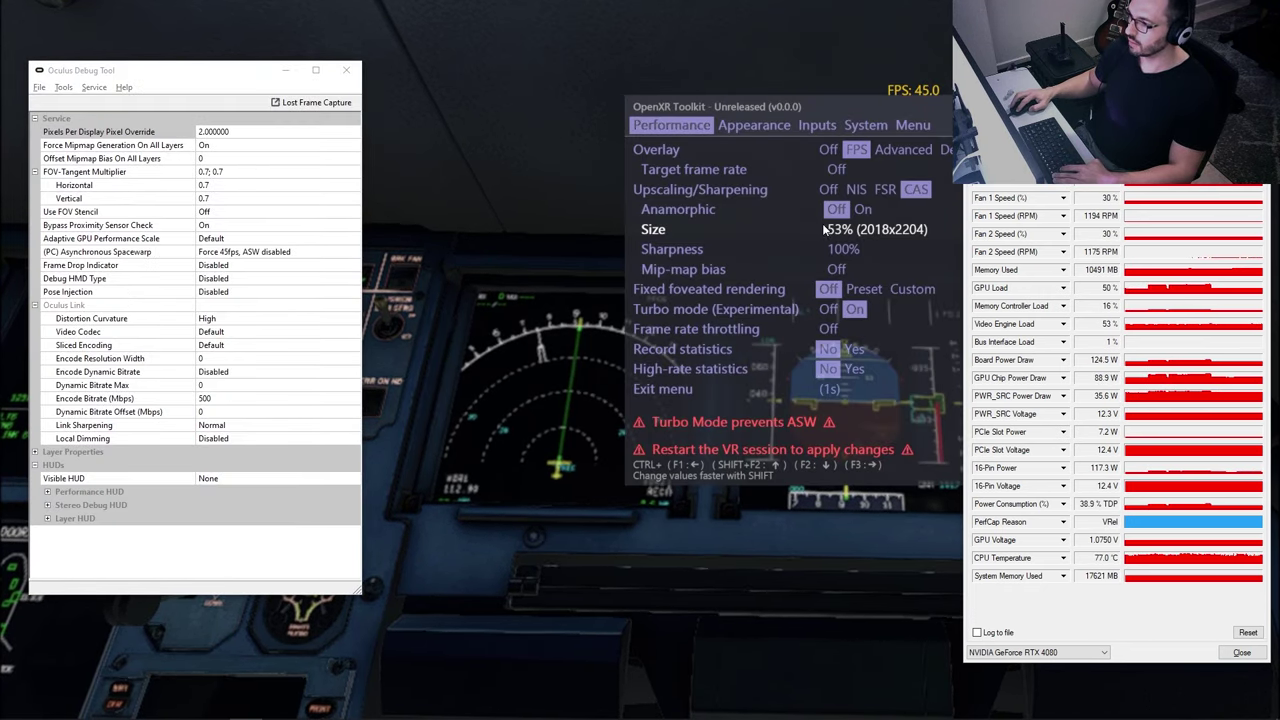
{"action": "key", "text": "ctrl+F2"}
{"action": "key", "text": "ctrl+shift+F2"}
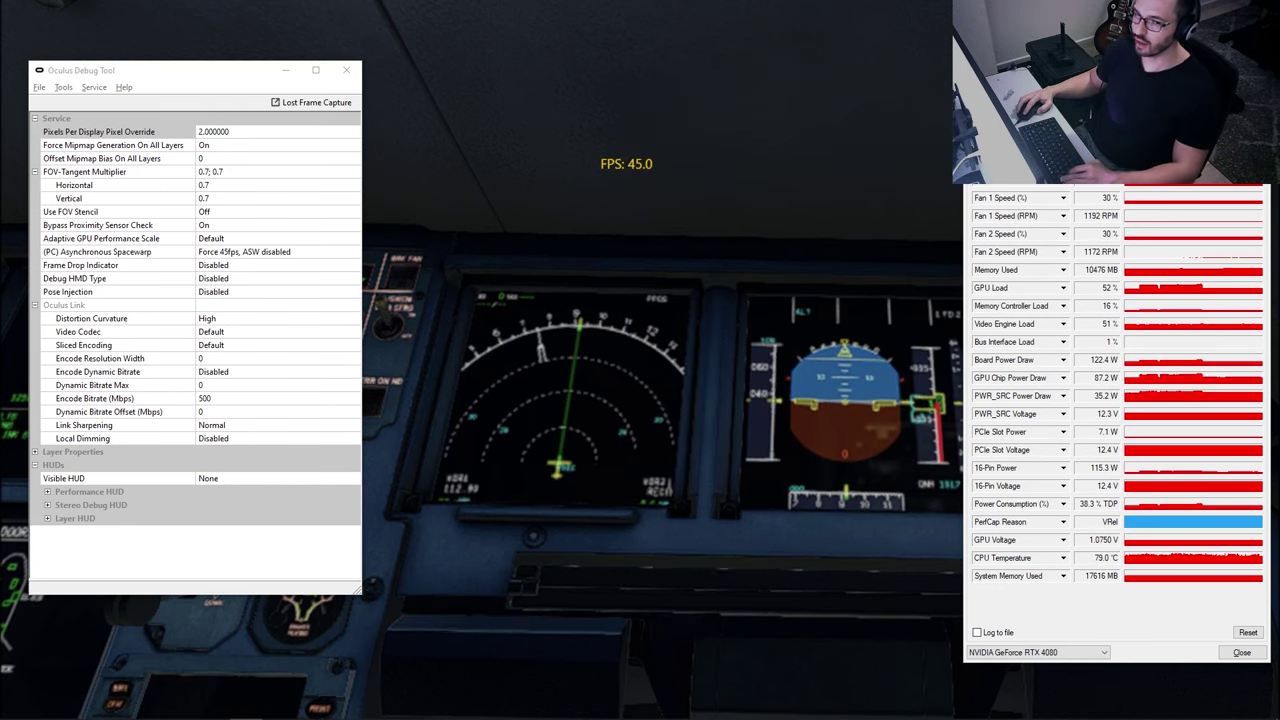
- Select the (PC) Asynchronous Spacewarp setting and view the V-Sync and G-Sync frame timing diagrams in the web article
{"action": "key", "text": "ctrl+Tab"}
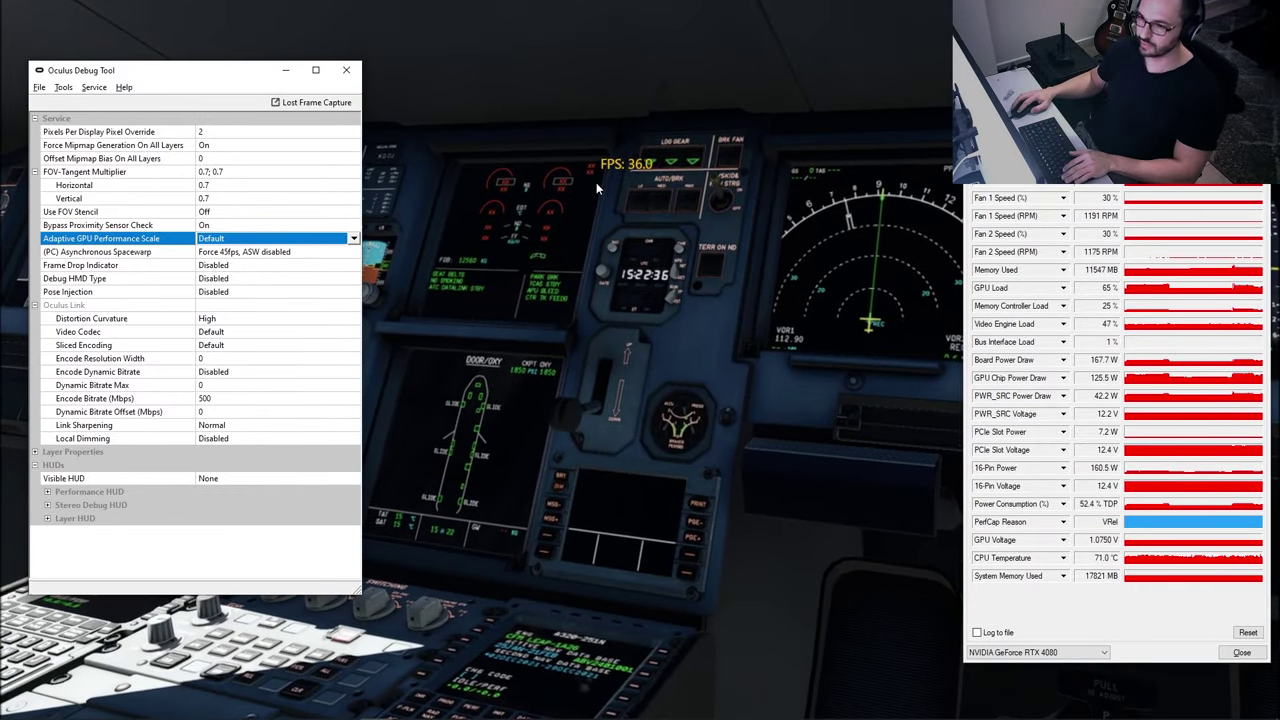
{"action": "key", "text": "Down"}
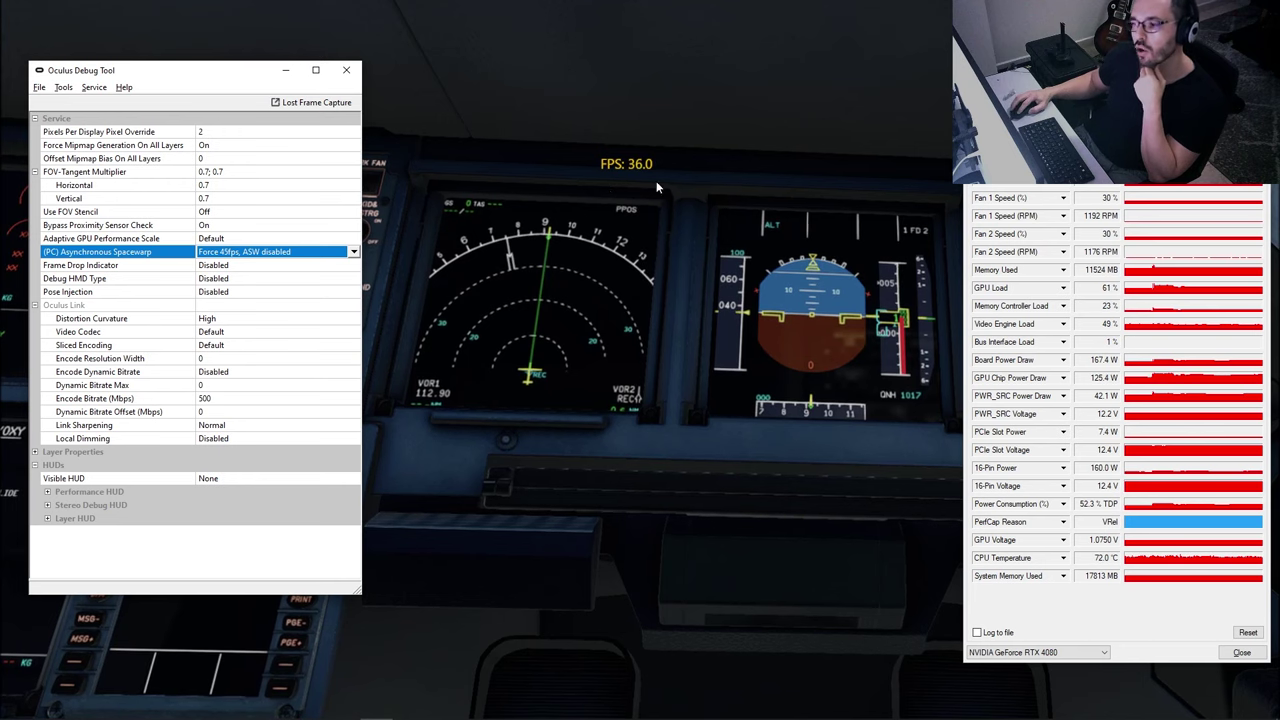
{"action": "key", "text": "alt+Tab"}
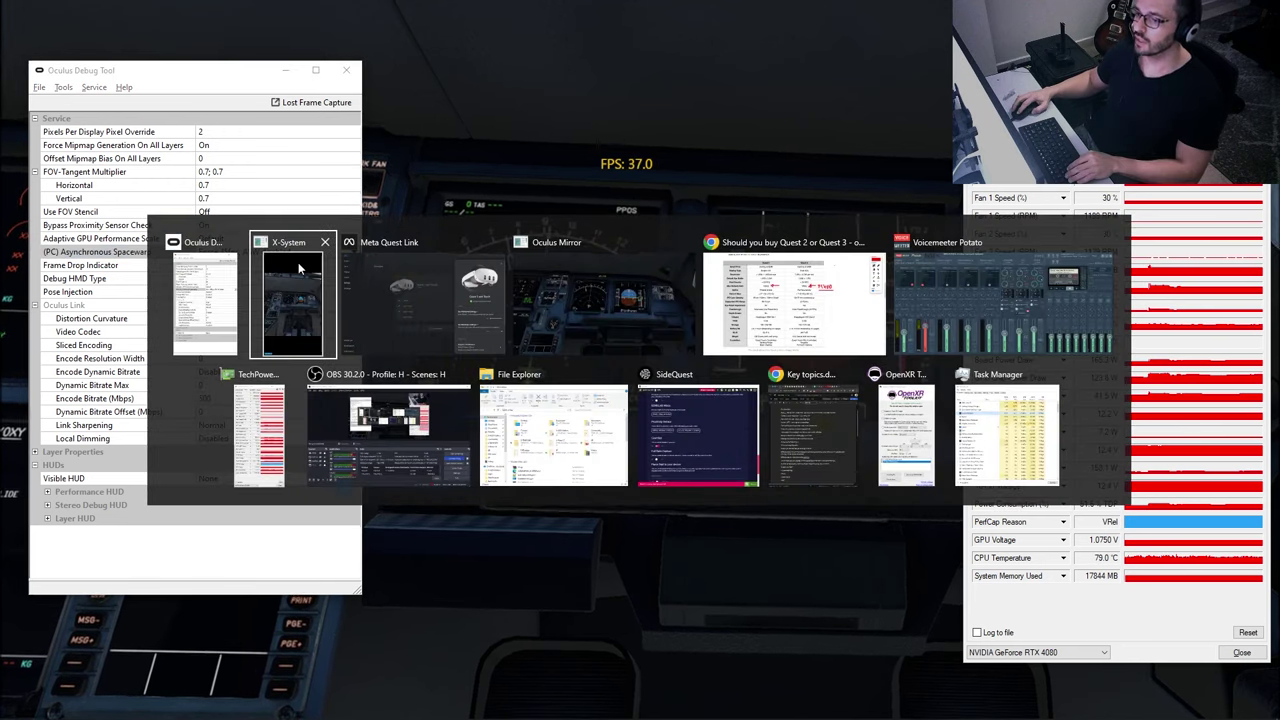
{"action": "scroll", "coordinate": [824, 225], "scroll_direction": "down", "scroll_amount": 1}
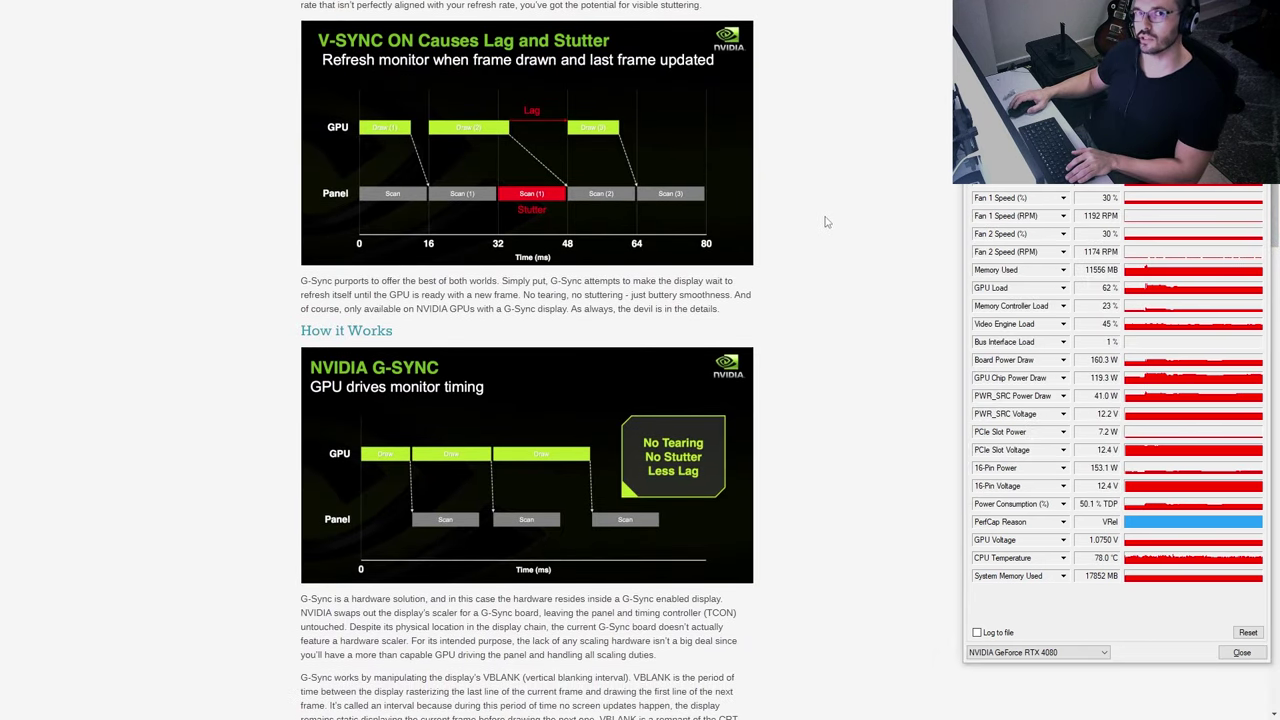
{"action": "scroll", "coordinate": [823, 205], "scroll_direction": "up", "scroll_amount": 1}
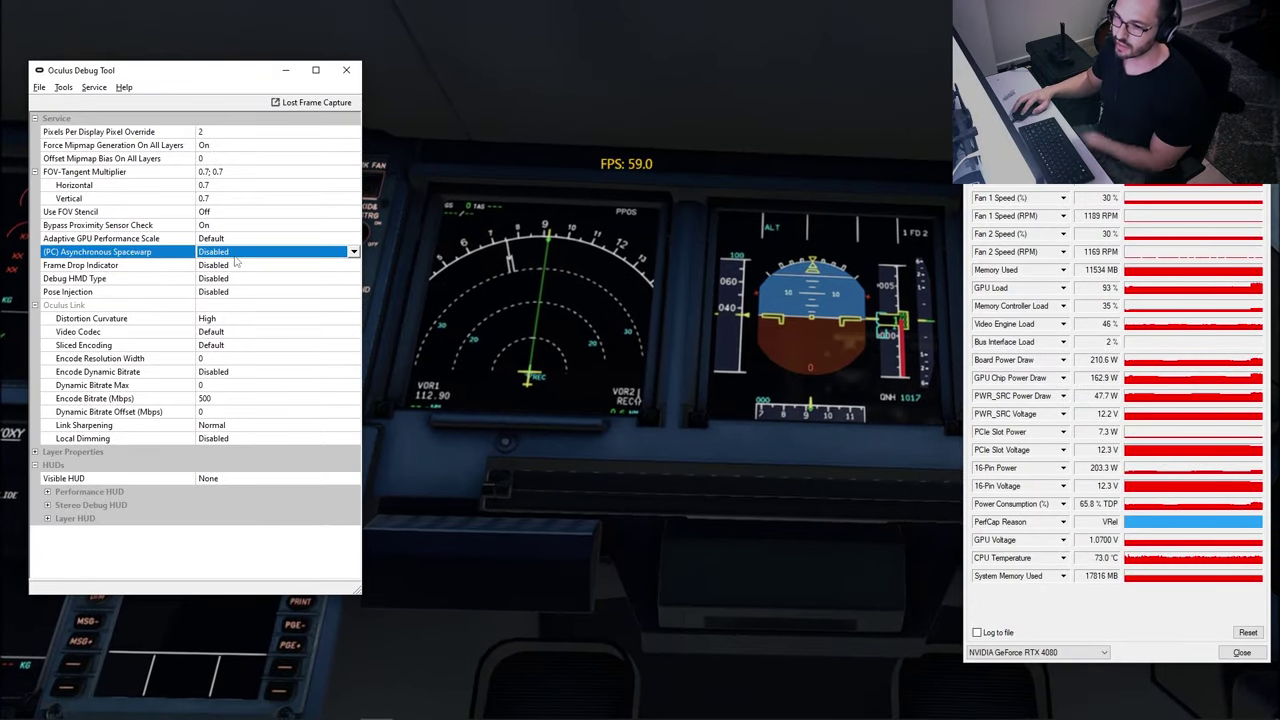
- Set (PC) Asynchronous Spacewarp to "Force 45fps, ASW disabled" and the Visible HUD to Performance in the Oculus Debug Tool
{"action": "left_click", "coordinate": [353, 251]}
{"action": "left_click", "coordinate": [247, 277]}
{"action": "left_click", "coordinate": [247, 253]}
{"action": "left_click", "coordinate": [247, 265]}
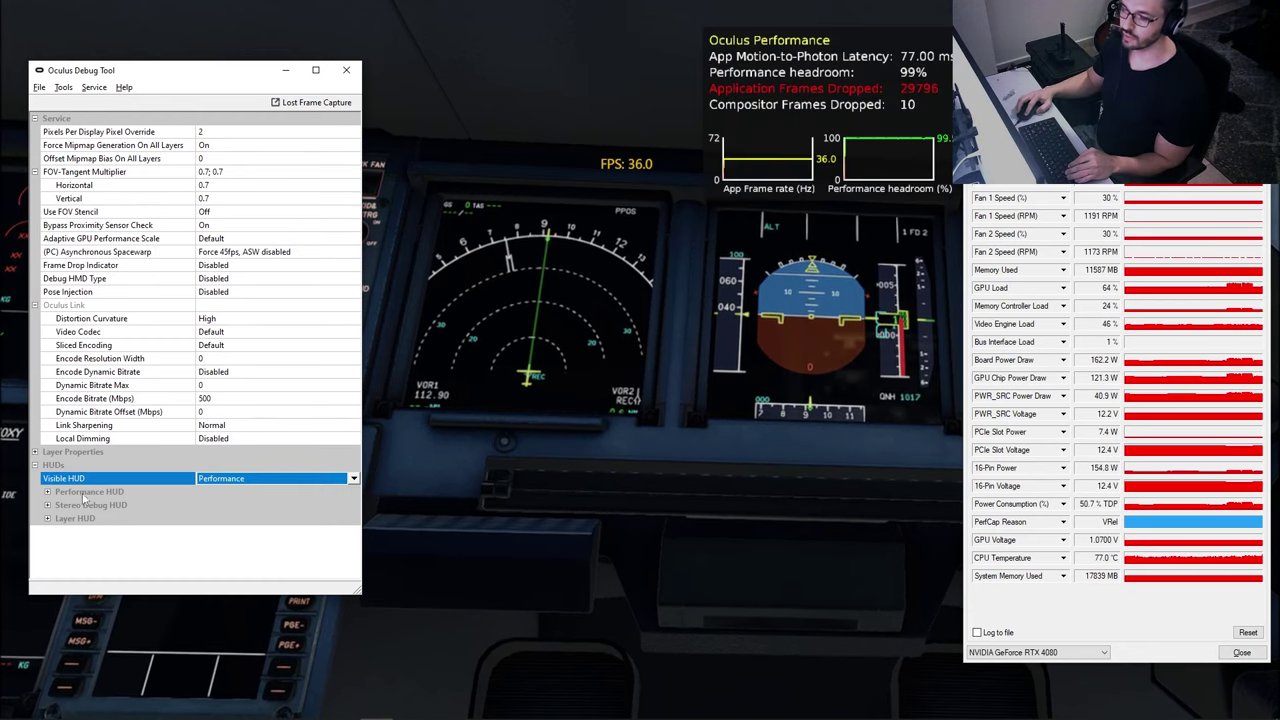
- Set the Performance HUD mode to Latency Timing and (PC) Asynchronous Spacewarp to Disabled
{"action": "left_click", "coordinate": [52, 493]}
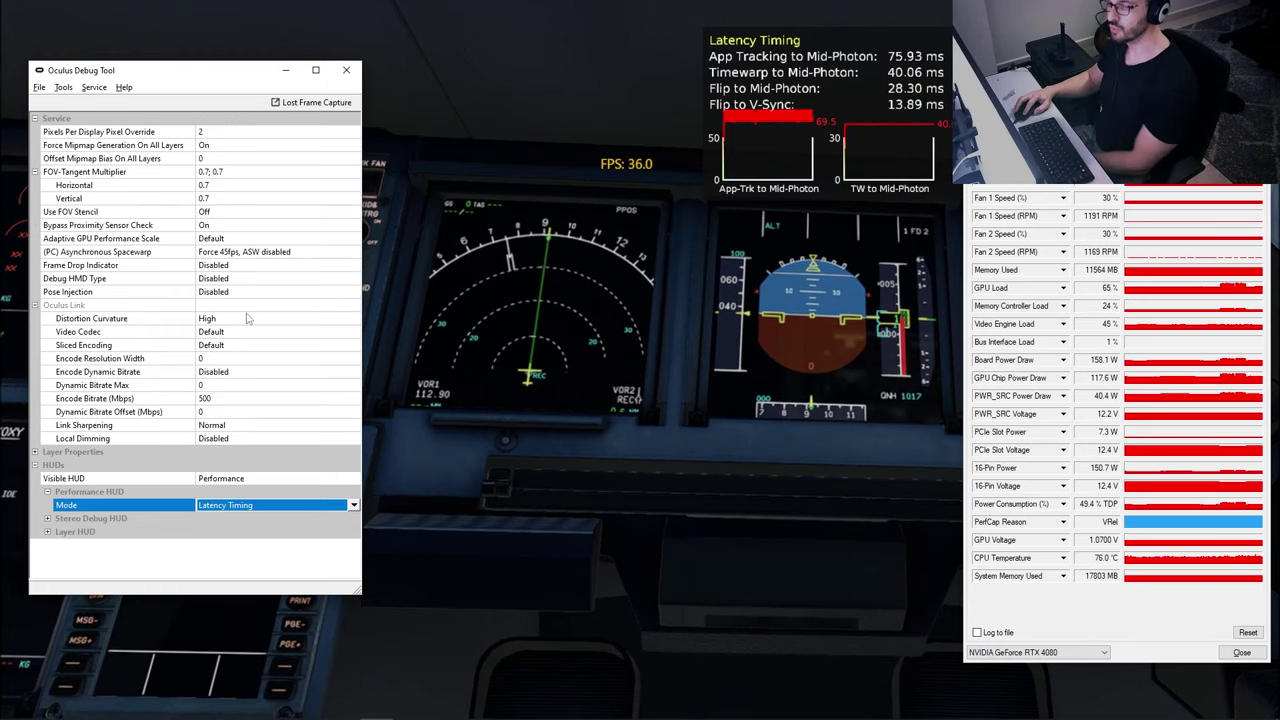
{"action": "left_click", "coordinate": [244, 255]}
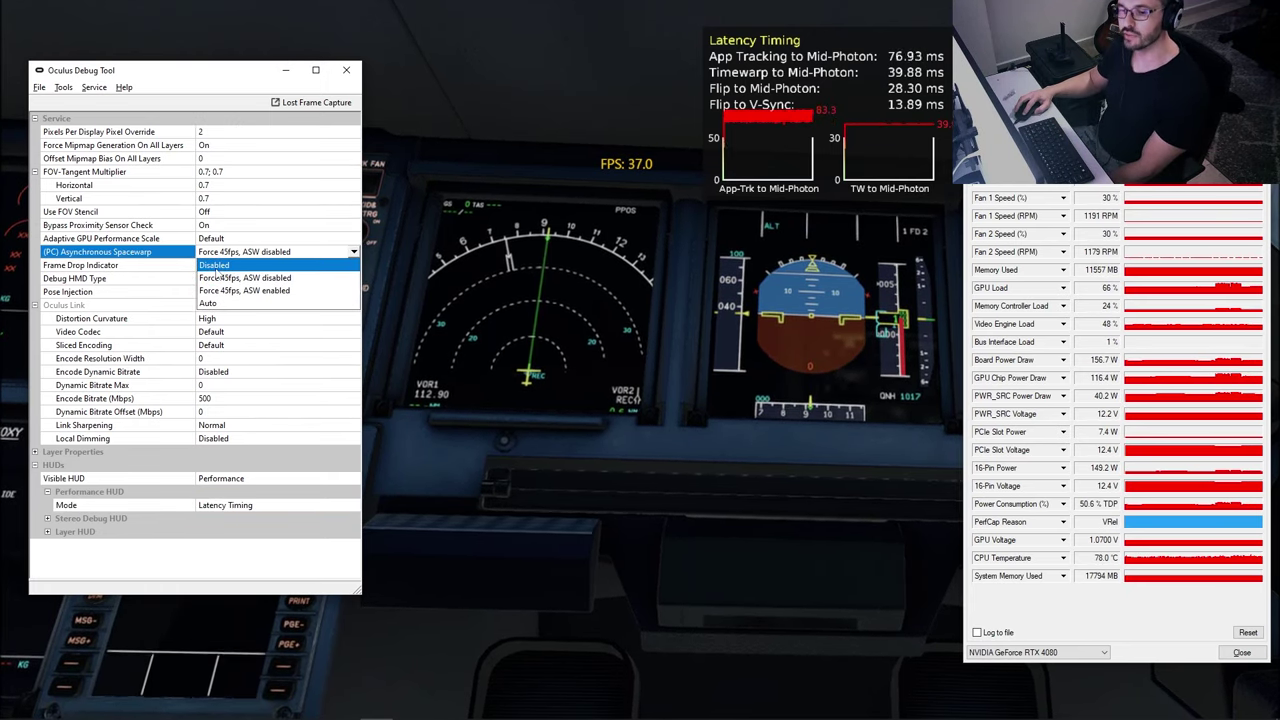
{"action": "left_click", "coordinate": [216, 266]}
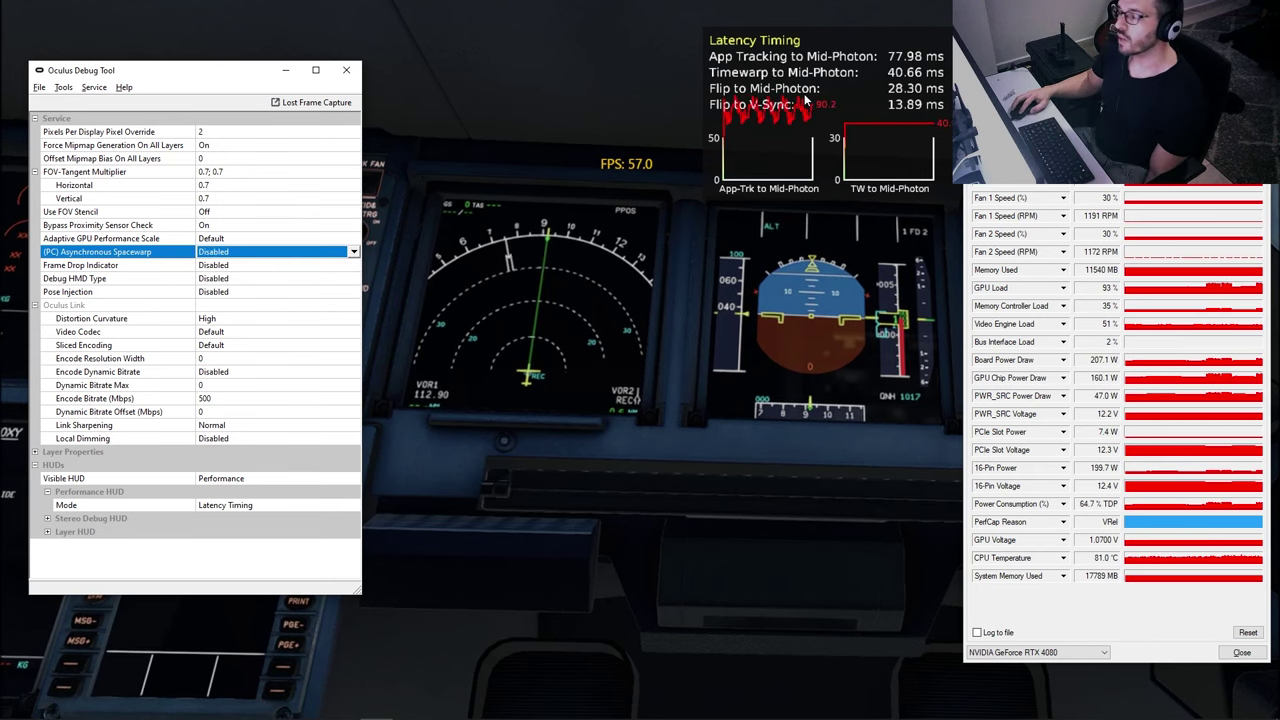